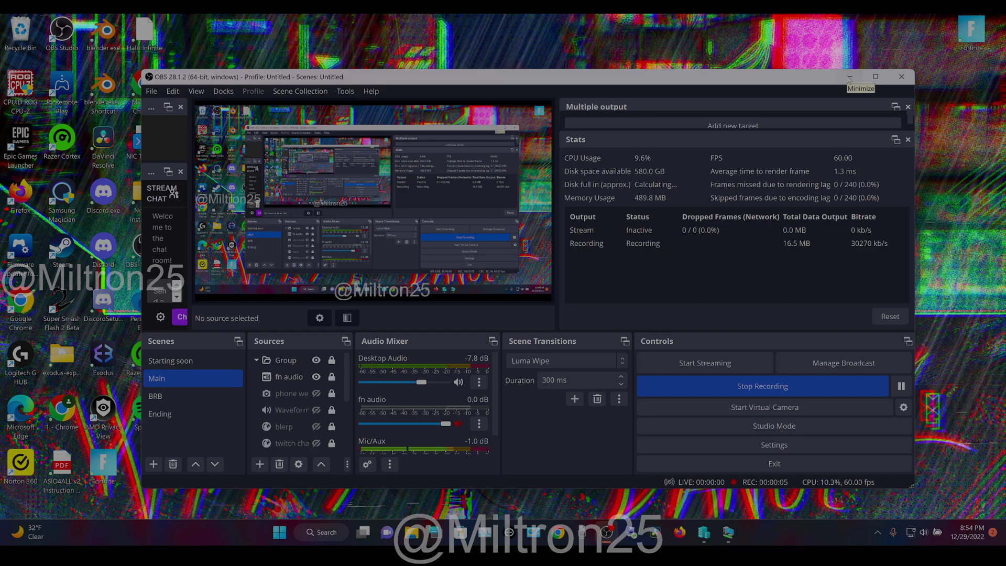
Step: Minimize OBS and bring forward the Windows 11 VM showing the Equalizer APO page
{"action": "left_click", "coordinate": [849, 78]}
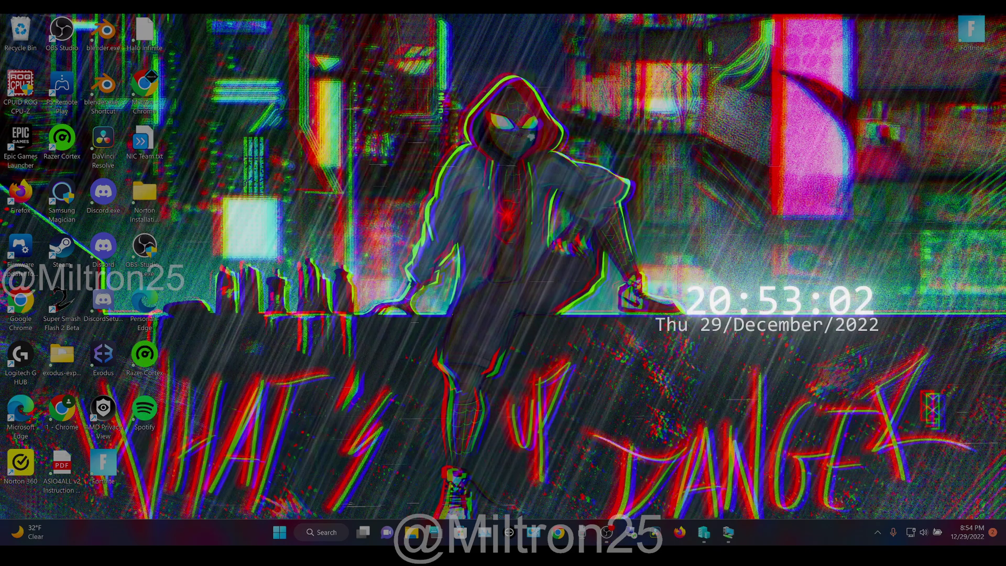
{"action": "left_click", "coordinate": [729, 533]}
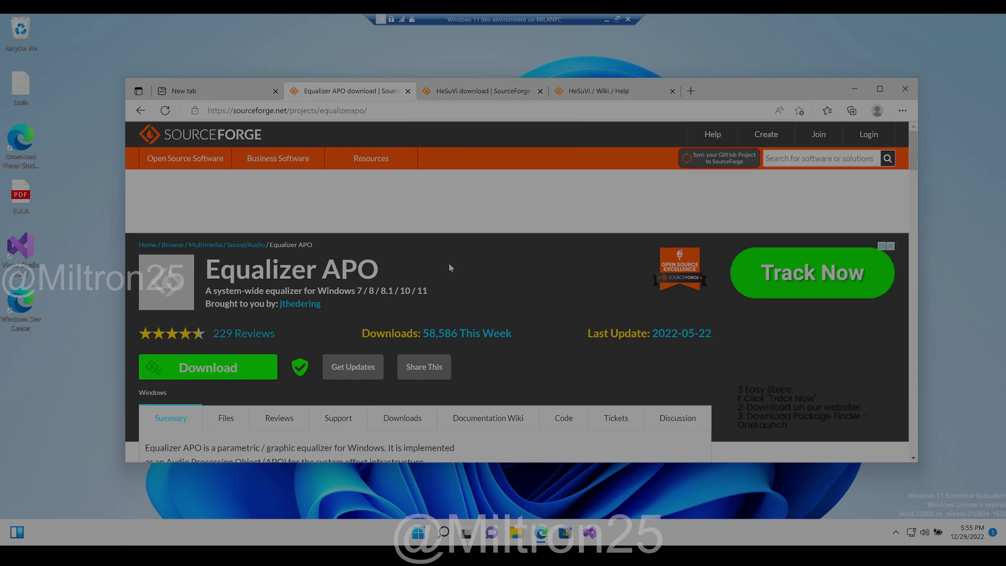
{"action": "left_click", "coordinate": [447, 91]}
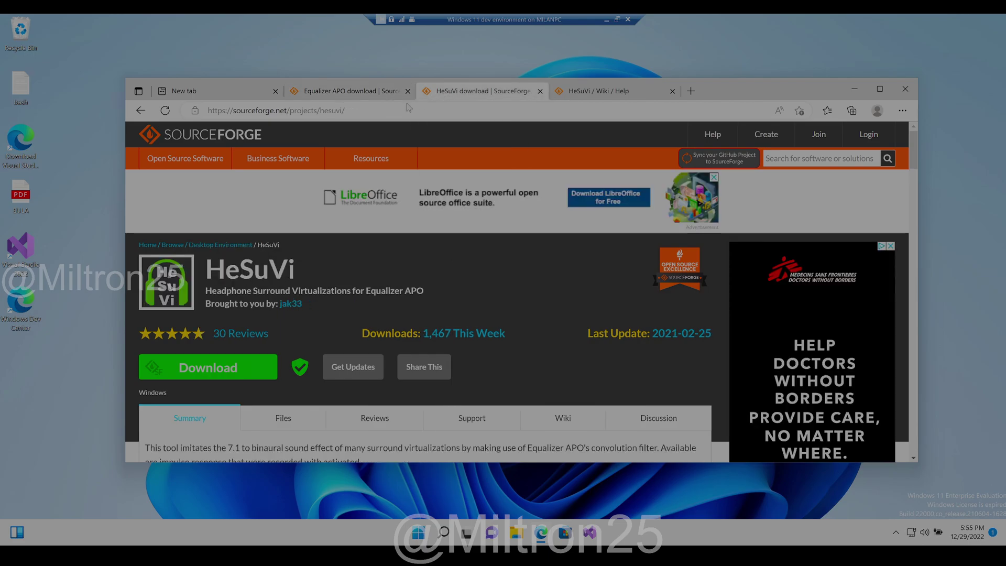
{"action": "left_click", "coordinate": [357, 92]}
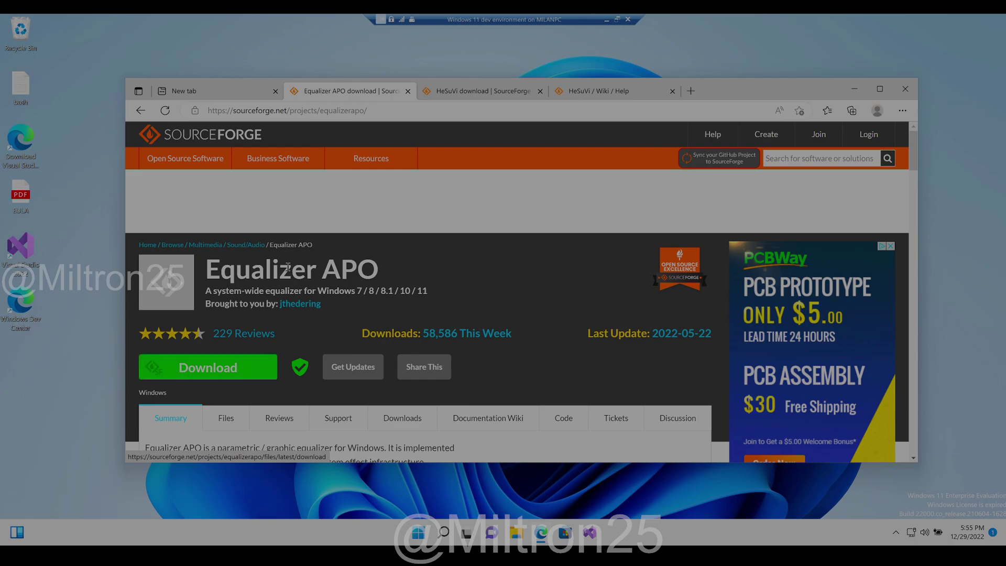
Step: Look over the Equalizer APO page, the HeSuVi project page and the HeSuVi wiki
{"action": "left_click_drag", "start_coordinate": [206, 270], "coordinate": [411, 252]}
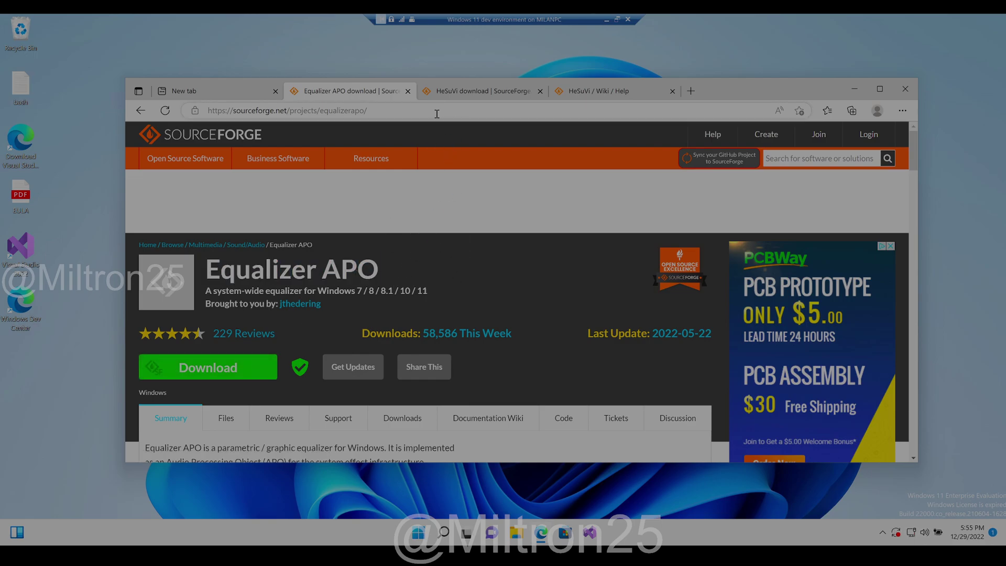
{"action": "left_click", "coordinate": [447, 96]}
{"action": "left_click", "coordinate": [375, 97]}
{"action": "left_click", "coordinate": [599, 91]}
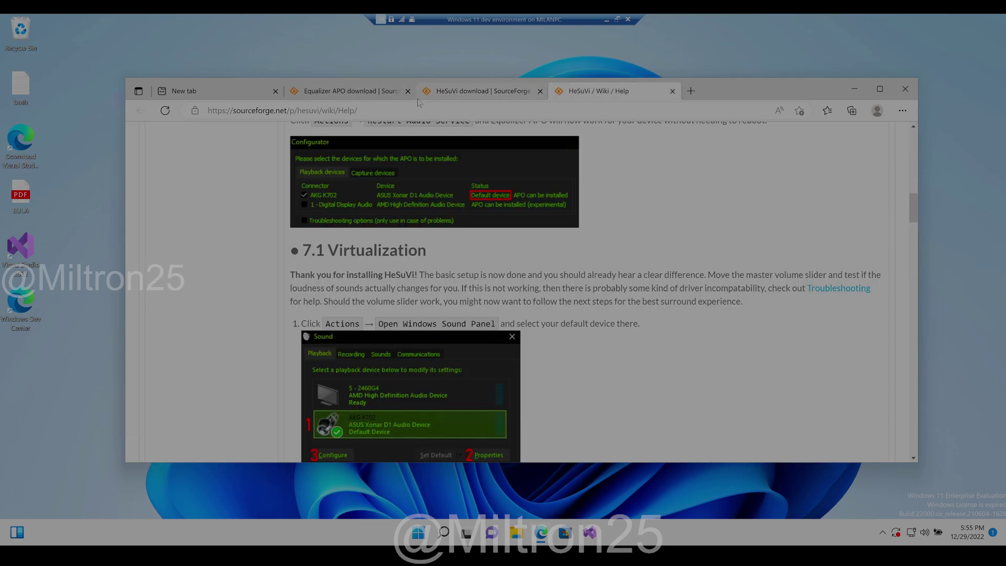
{"action": "left_click", "coordinate": [446, 99]}
Step: Return to the Equalizer APO page and start downloading its installer
{"action": "left_click", "coordinate": [369, 97]}
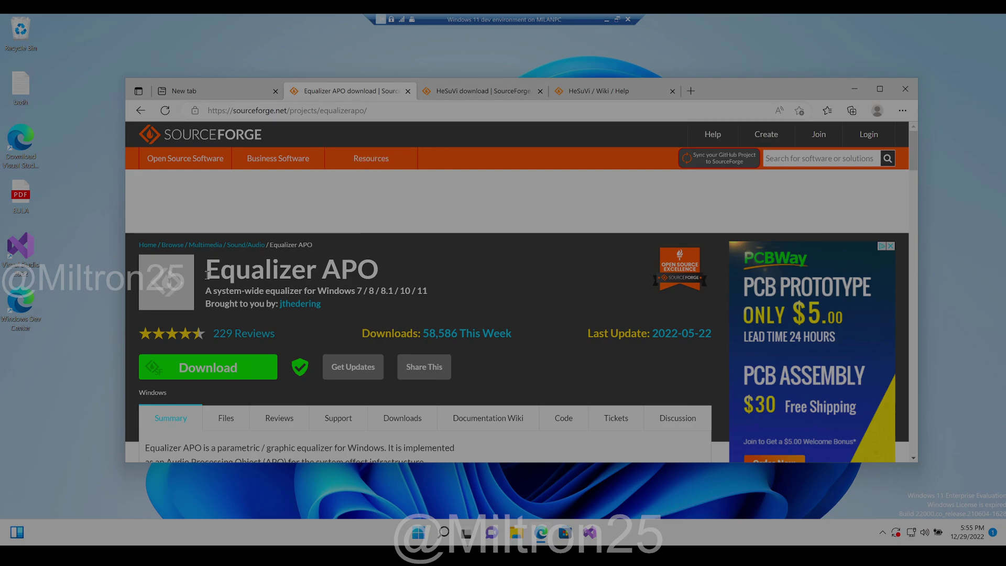
{"action": "left_click_drag", "start_coordinate": [207, 274], "coordinate": [387, 274]}
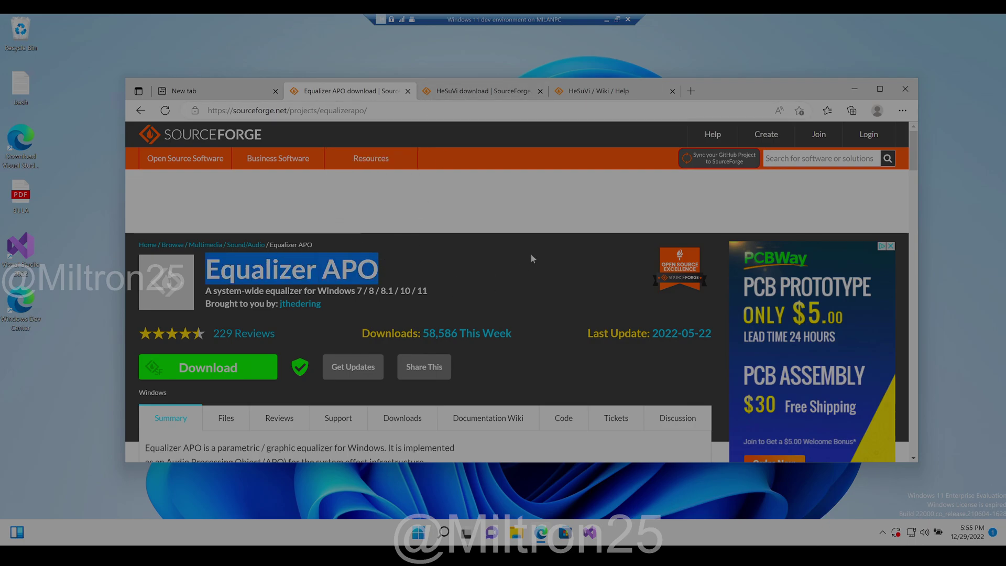
{"action": "left_click", "coordinate": [256, 367]}
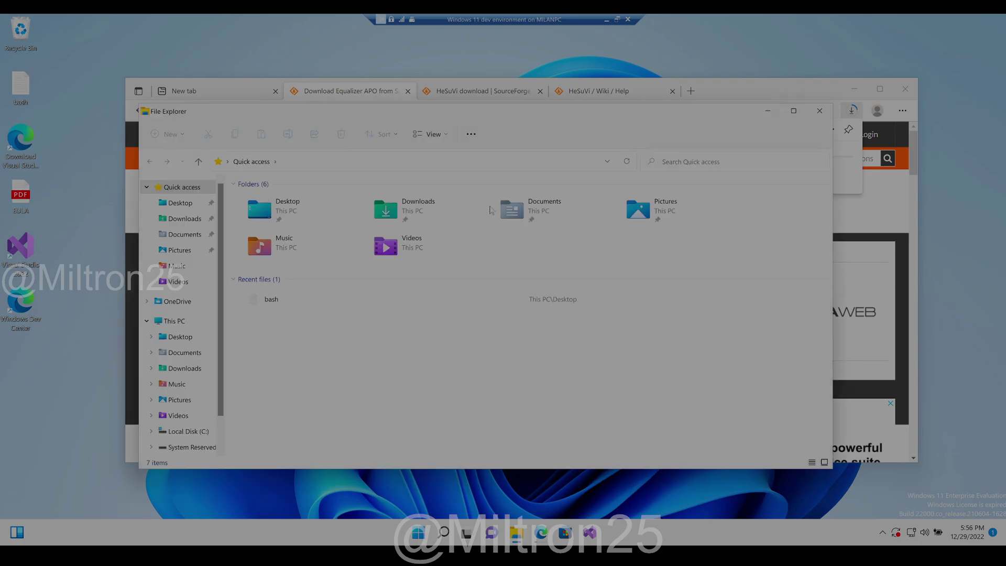
Step: Check the EqualizerAPO64-1.3.exe download in the Downloads folder, then close the folder
{"action": "double_click", "coordinate": [393, 215]}
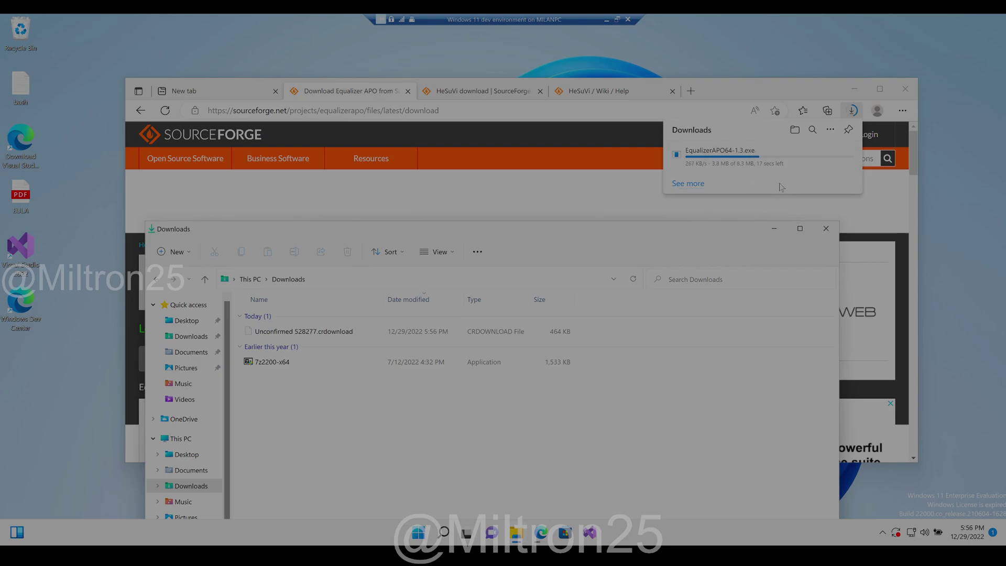
{"action": "left_click", "coordinate": [825, 230]}
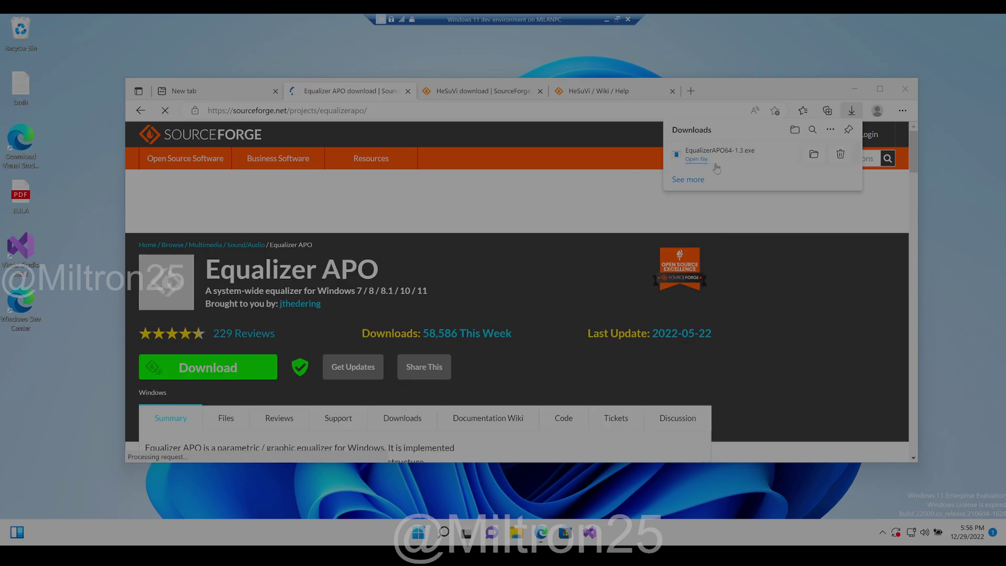
Step: Run EqualizerAPO64-1.3.exe and install it to the default C:\Program Files\EqualizerAPO
{"action": "left_click", "coordinate": [702, 163]}
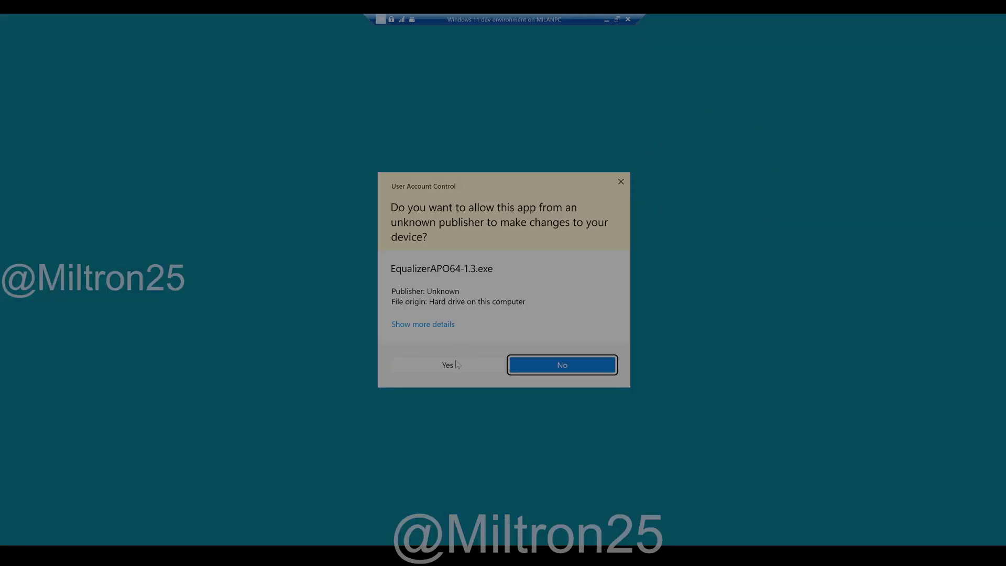
{"action": "left_click", "coordinate": [450, 364]}
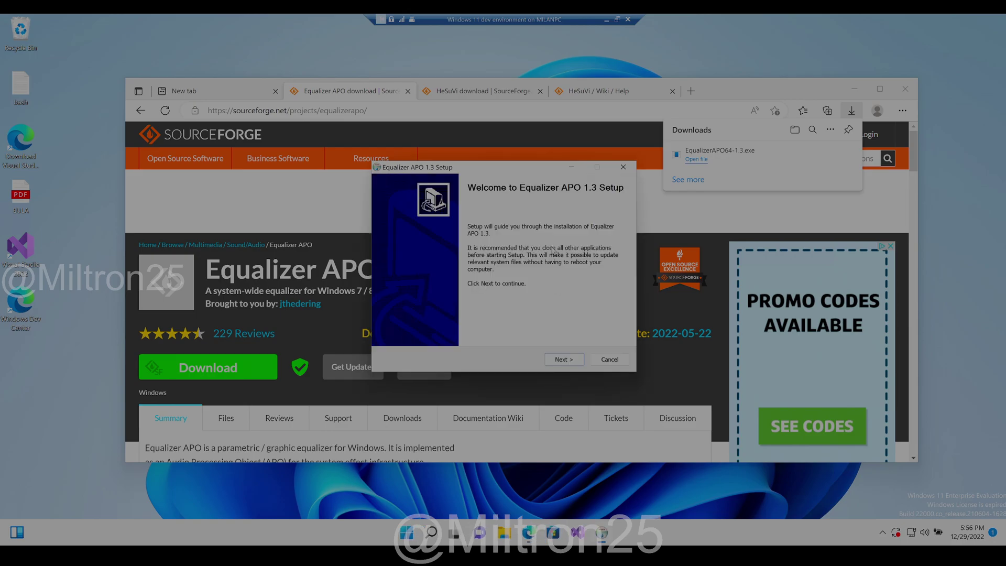
{"action": "left_click_drag", "start_coordinate": [531, 165], "coordinate": [510, 145]}
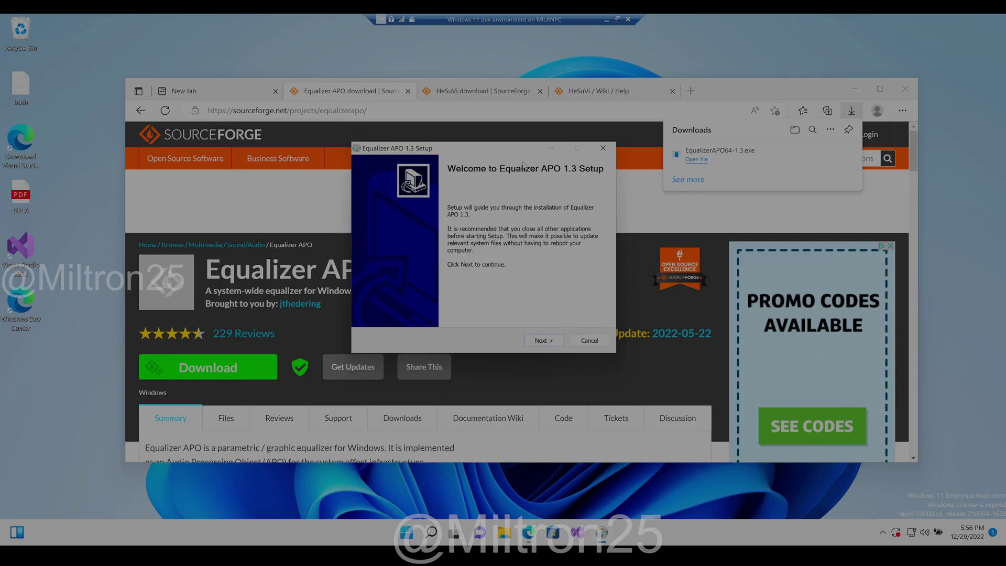
{"action": "left_click", "coordinate": [549, 338]}
{"action": "left_click", "coordinate": [550, 338]}
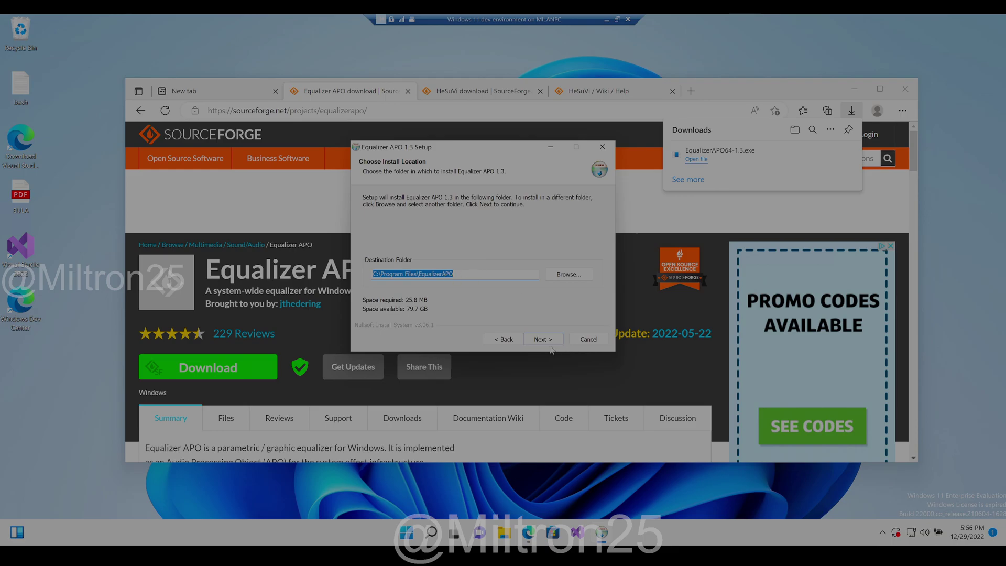
{"action": "left_click", "coordinate": [548, 339]}
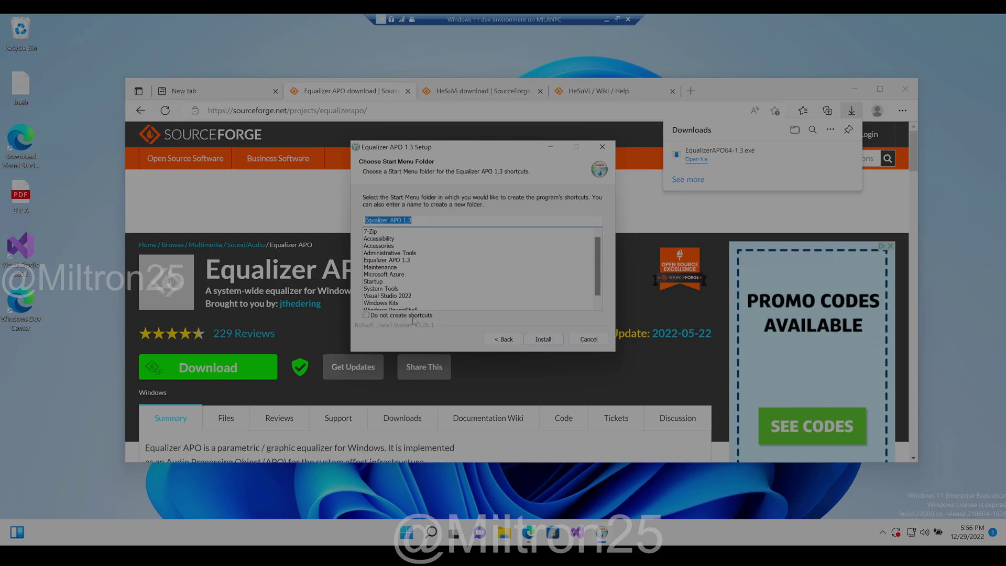
{"action": "left_click", "coordinate": [543, 339]}
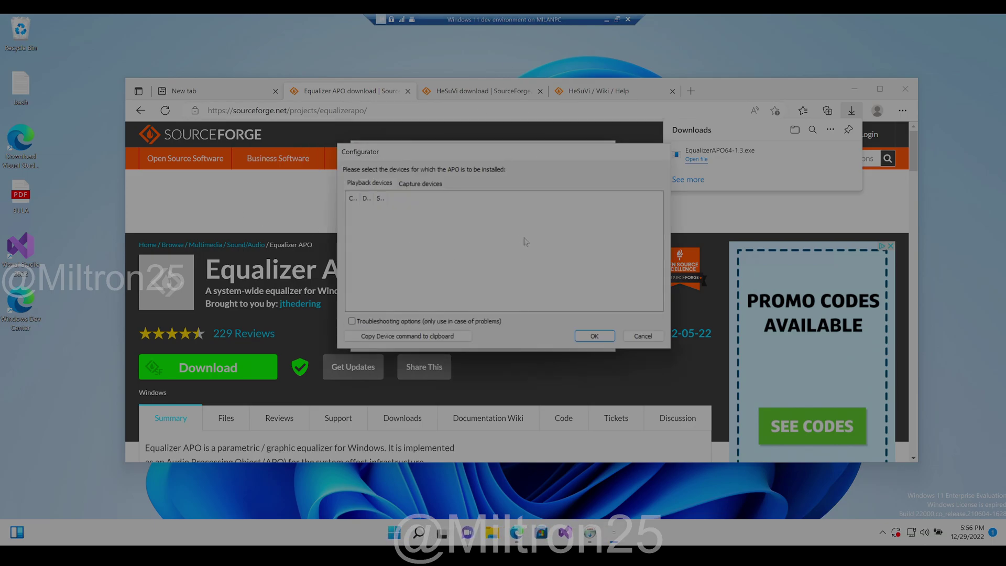
Step: Confirm the Configurator with no device selected and finish setup with 'I want to manually reboot later'
{"action": "left_click_drag", "start_coordinate": [389, 198], "coordinate": [579, 202]}
{"action": "left_click_drag", "start_coordinate": [373, 198], "coordinate": [505, 198]}
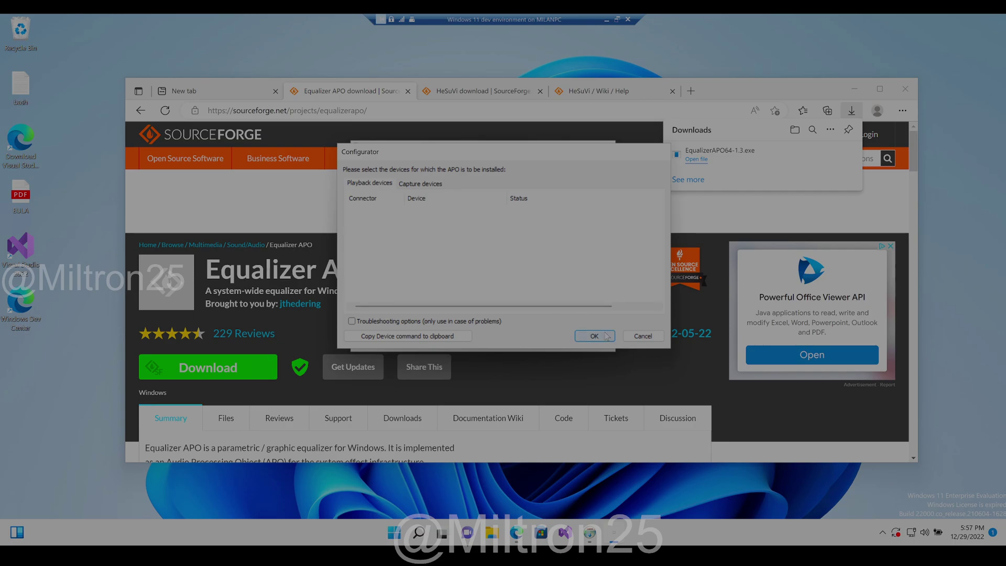
{"action": "left_click", "coordinate": [607, 337]}
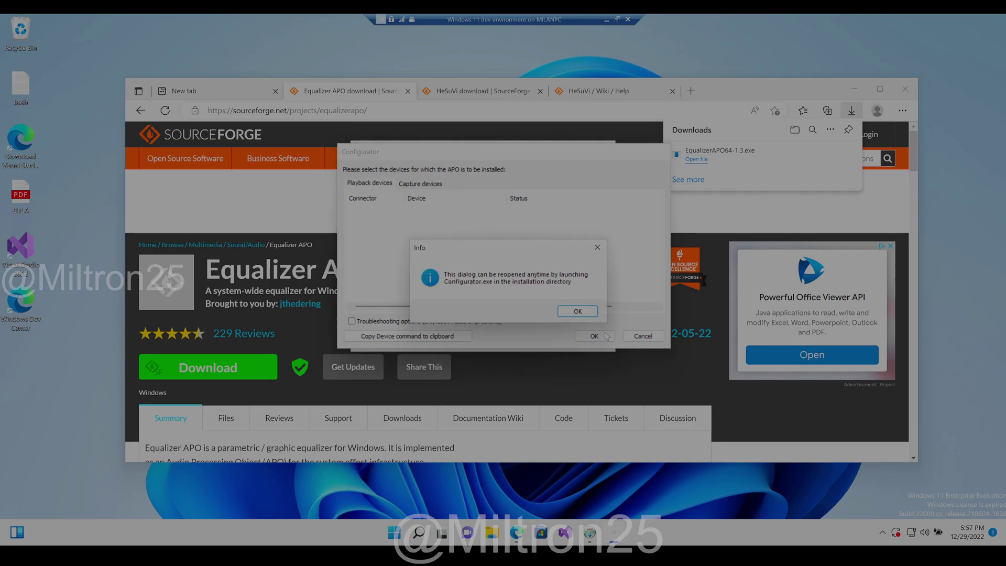
{"action": "left_click", "coordinate": [578, 311]}
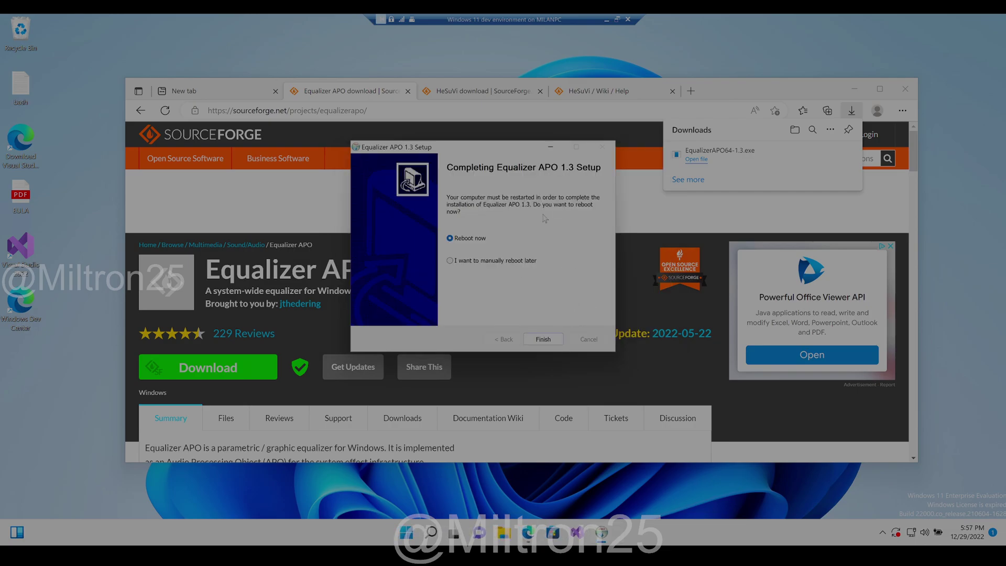
{"action": "left_click", "coordinate": [451, 261]}
{"action": "left_click", "coordinate": [543, 340]}
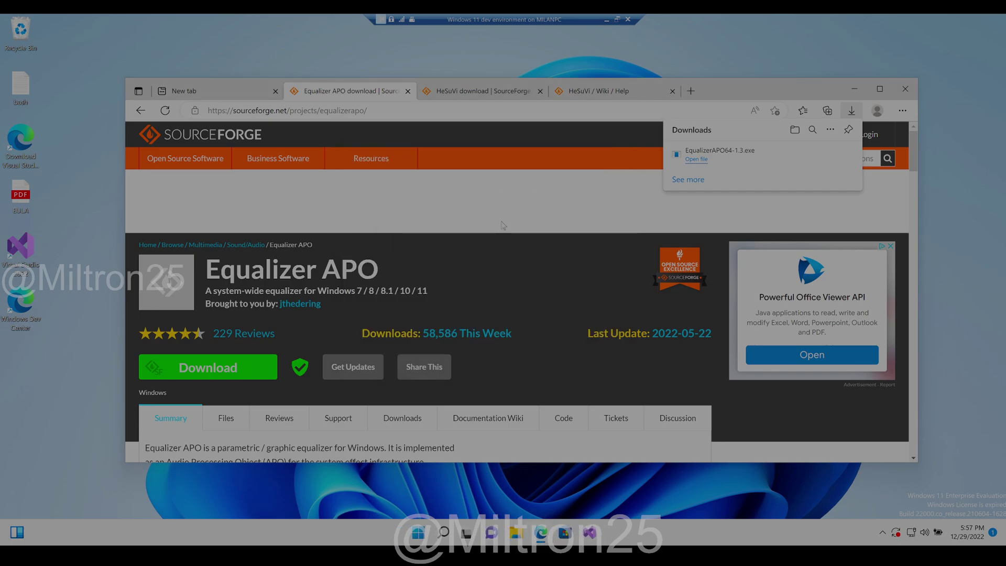
Step: Switch to the HeSuVi page and download HeSuVi_2.0.0.1.exe
{"action": "left_click", "coordinate": [504, 226]}
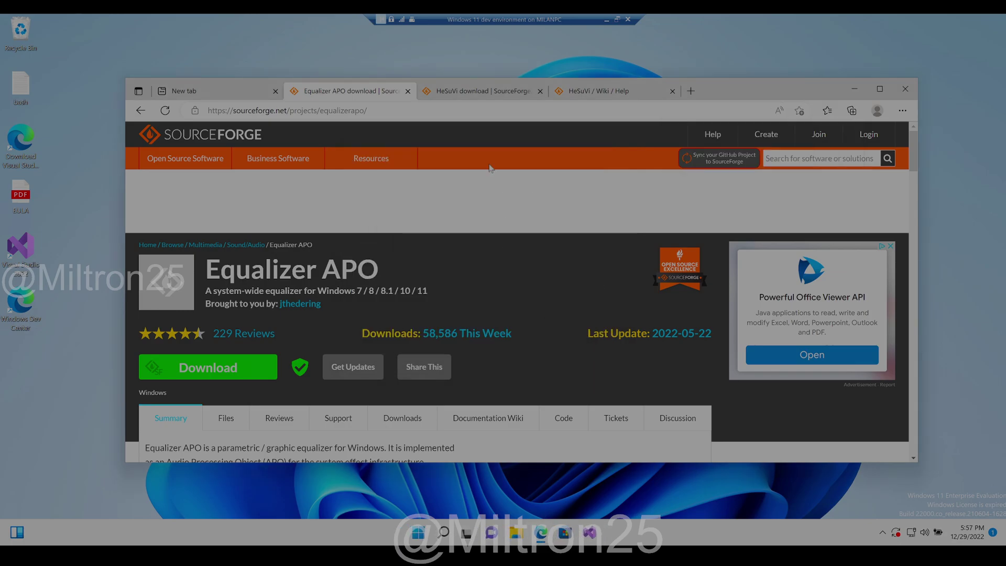
{"action": "left_click", "coordinate": [476, 95]}
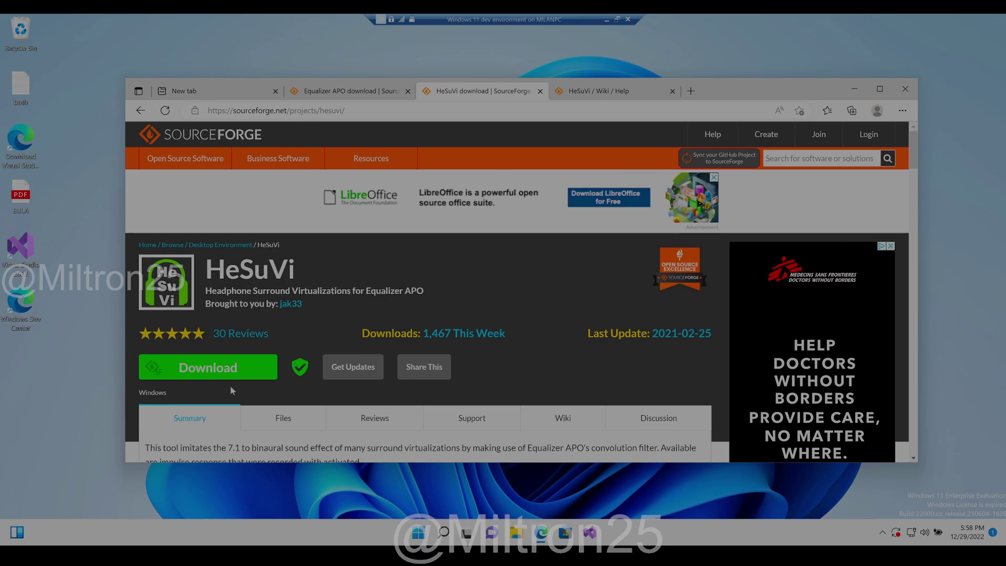
{"action": "left_click", "coordinate": [220, 375]}
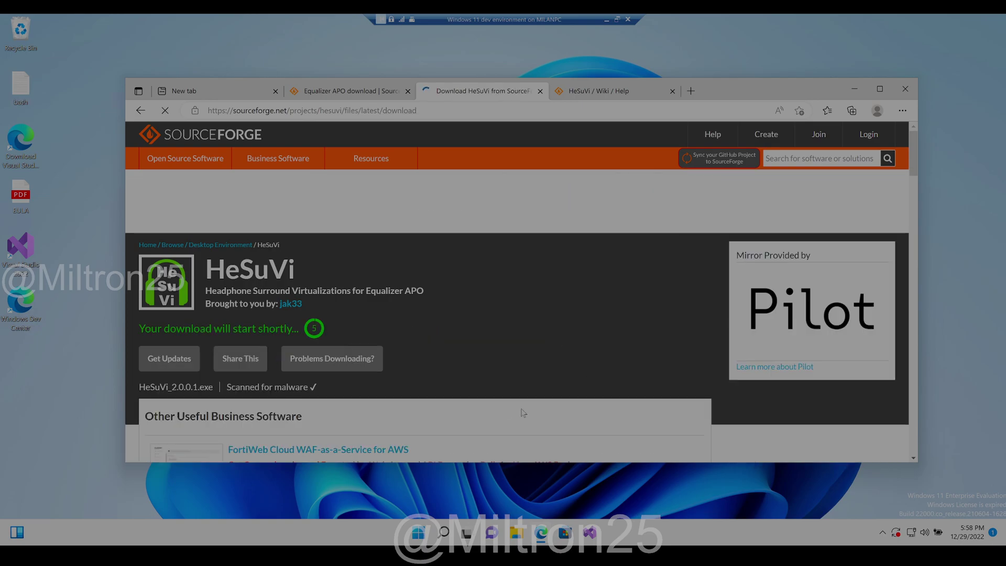
{"action": "left_click_drag", "start_coordinate": [323, 360], "coordinate": [614, 332]}
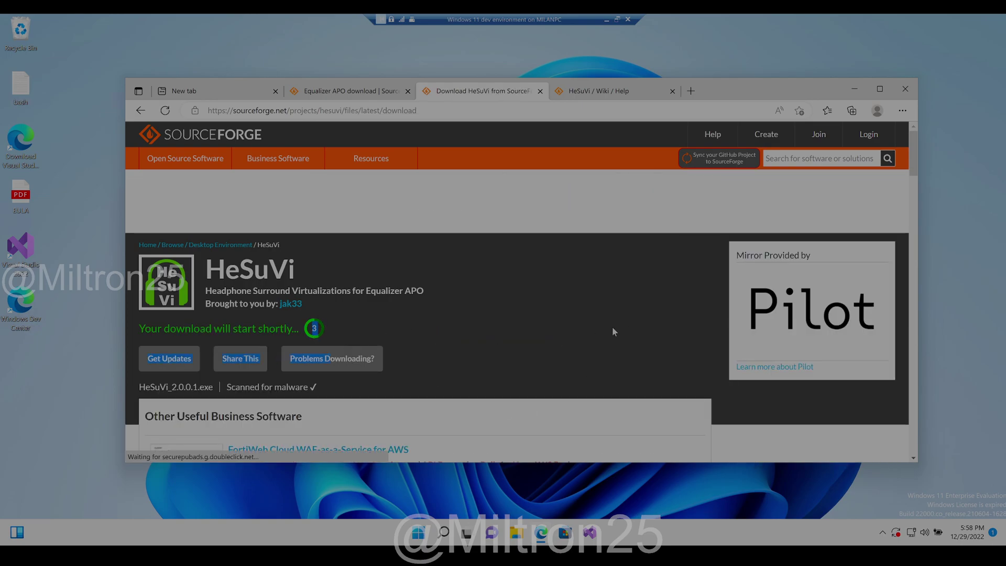
{"action": "left_click", "coordinate": [610, 329]}
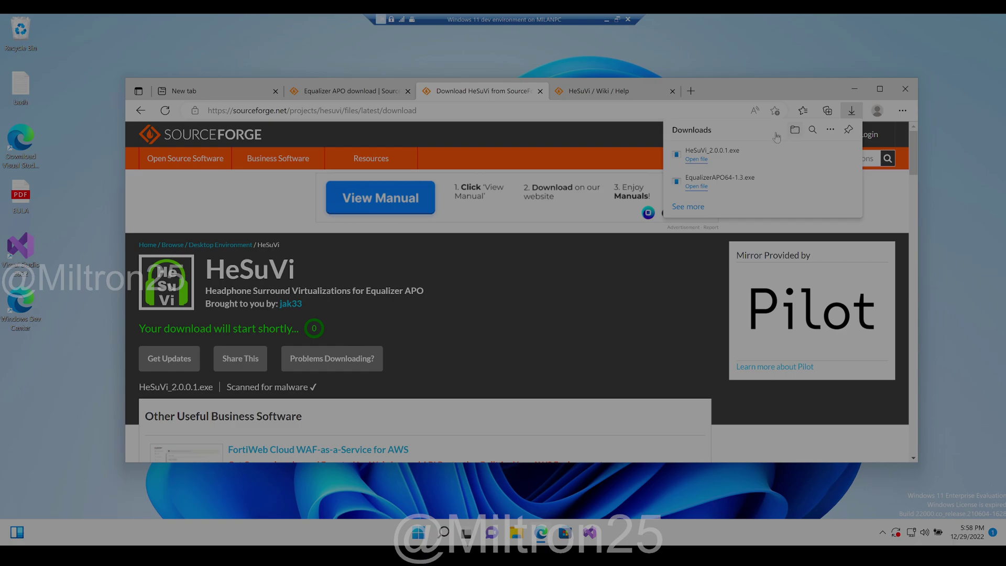
Step: Run HeSuVi_2.0.0.1.exe and unpack its 1992 files into Equalizer APO's folder
{"action": "left_click", "coordinate": [696, 160]}
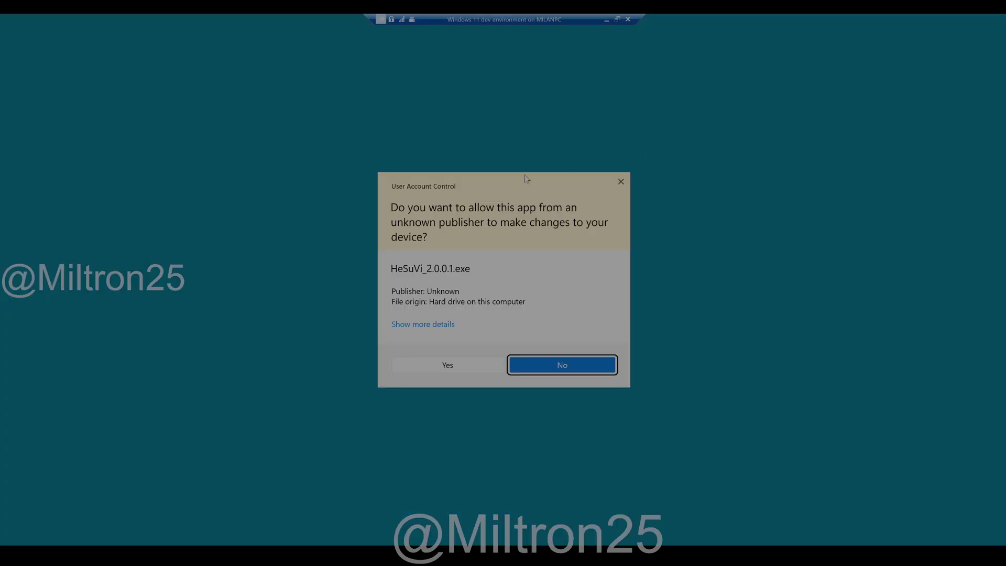
{"action": "left_click", "coordinate": [451, 364]}
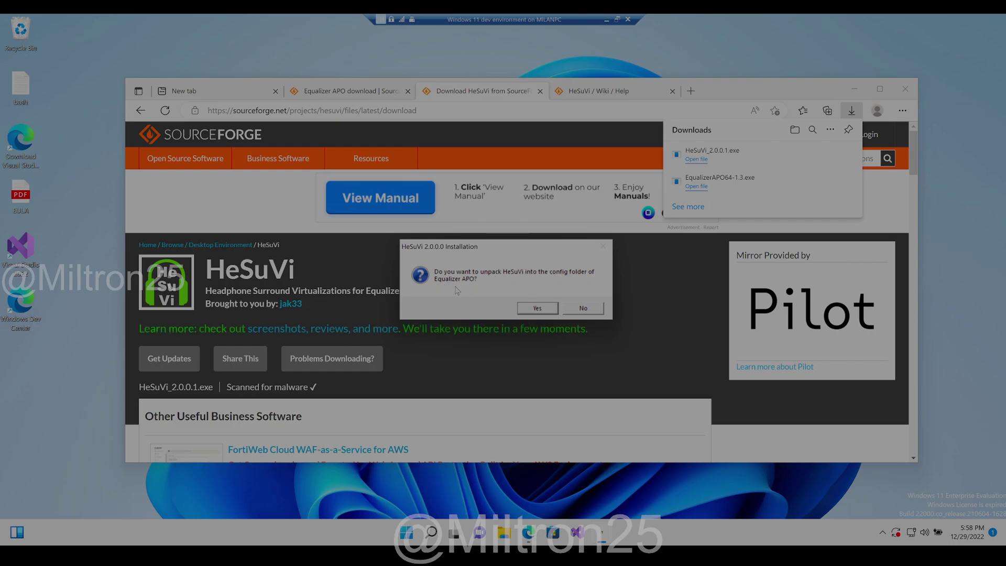
{"action": "left_click", "coordinate": [537, 308]}
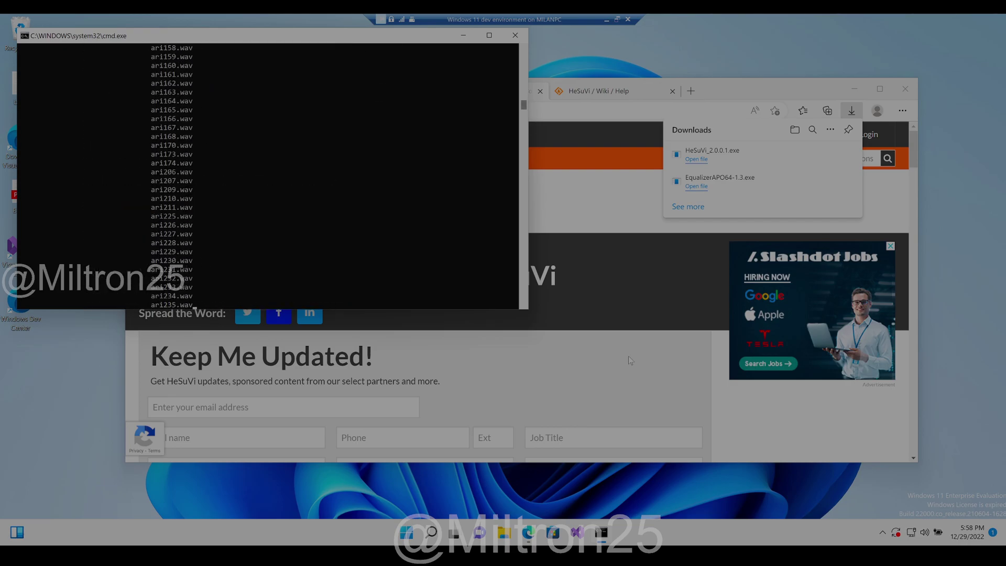
{"action": "key", "text": "alt+Left"}
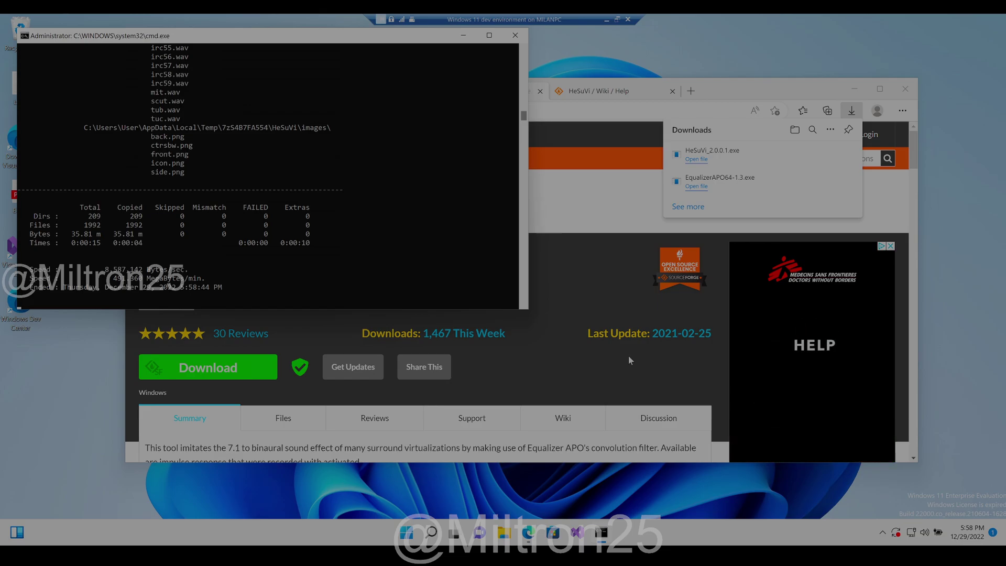
{"action": "left_click", "coordinate": [598, 349]}
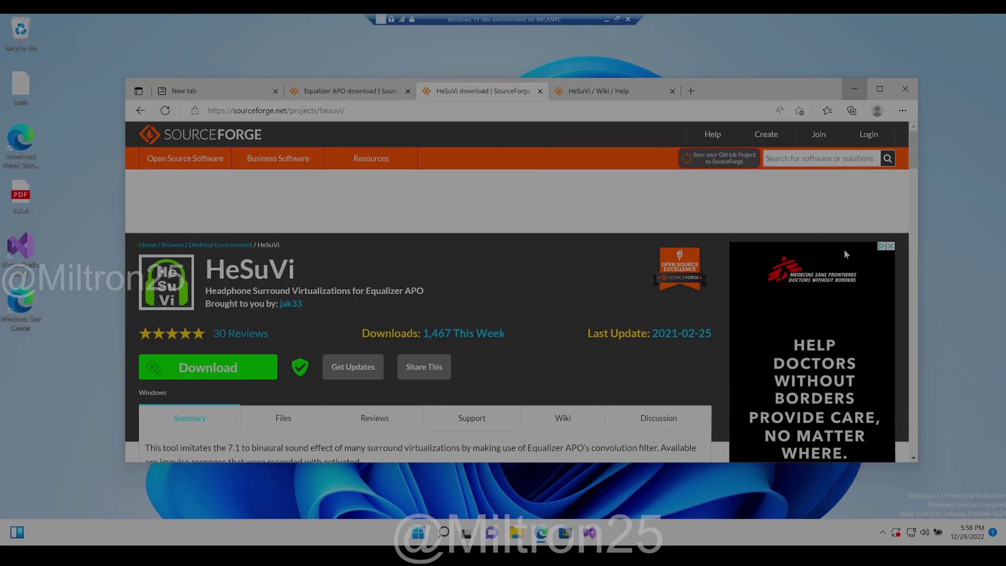
Step: Minimize the browser, move the HeSuVi window higher and glance at its Actions menu
{"action": "left_click", "coordinate": [854, 89]}
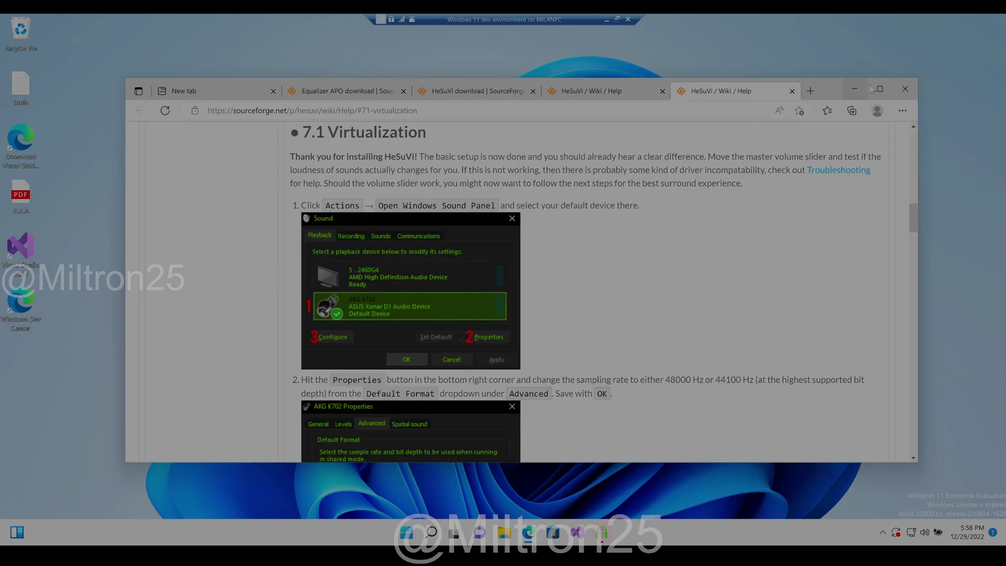
{"action": "left_click", "coordinate": [856, 89]}
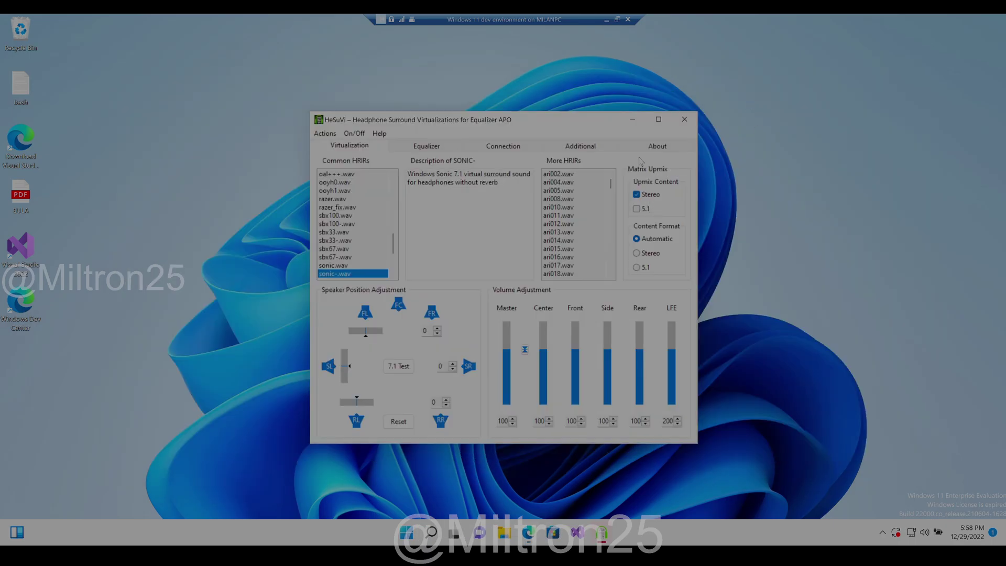
{"action": "left_click_drag", "start_coordinate": [596, 122], "coordinate": [575, 90]}
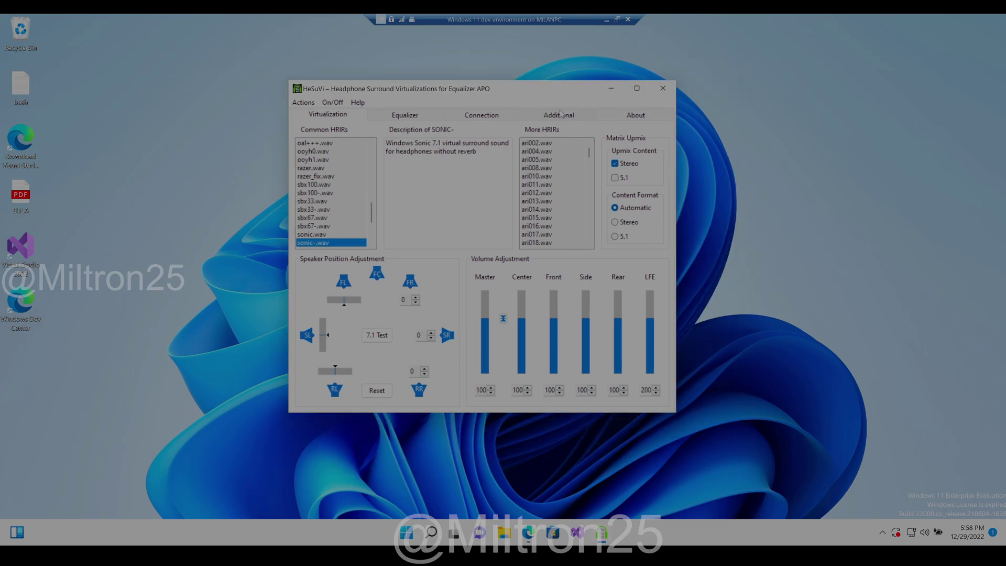
{"action": "left_click", "coordinate": [304, 102]}
{"action": "left_click", "coordinate": [306, 103]}
Step: Choose Restart Audio Service from HeSuVi's Actions menu
{"action": "left_click", "coordinate": [306, 104]}
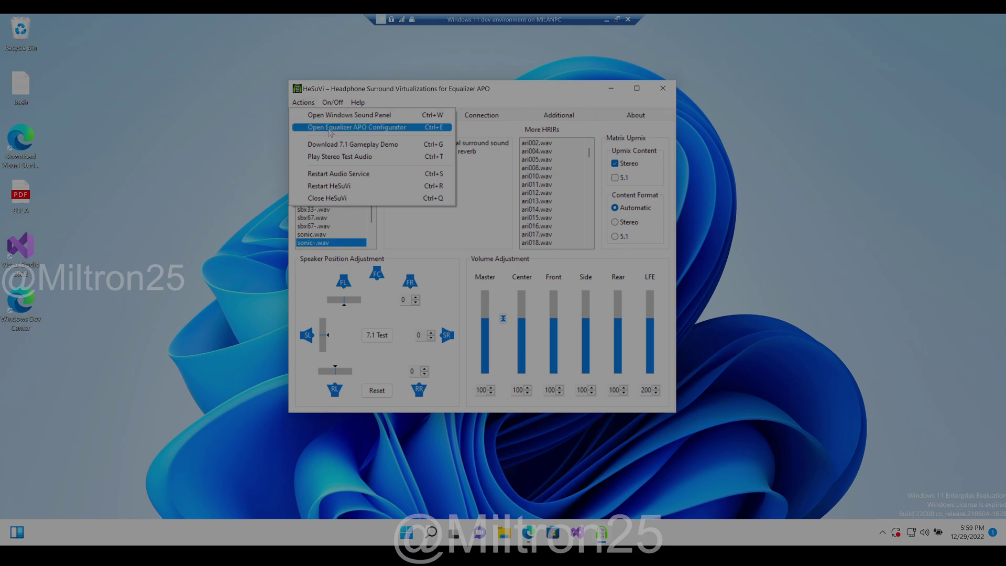
{"action": "left_click", "coordinate": [341, 178]}
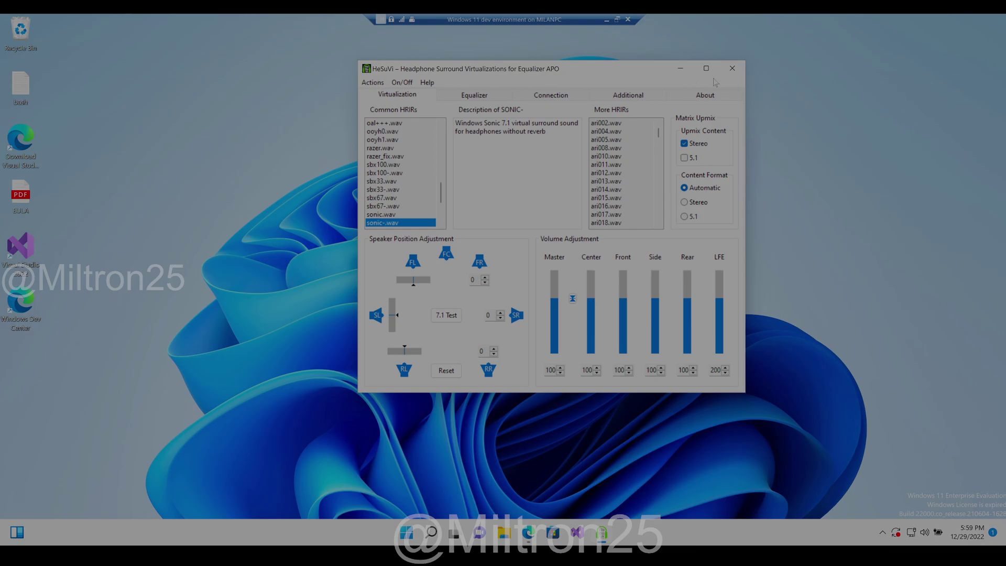
Step: Close HeSuVi and Control Panel, opened via a 'contr' search, and dismiss the compatibility warning
{"action": "left_click", "coordinate": [729, 72]}
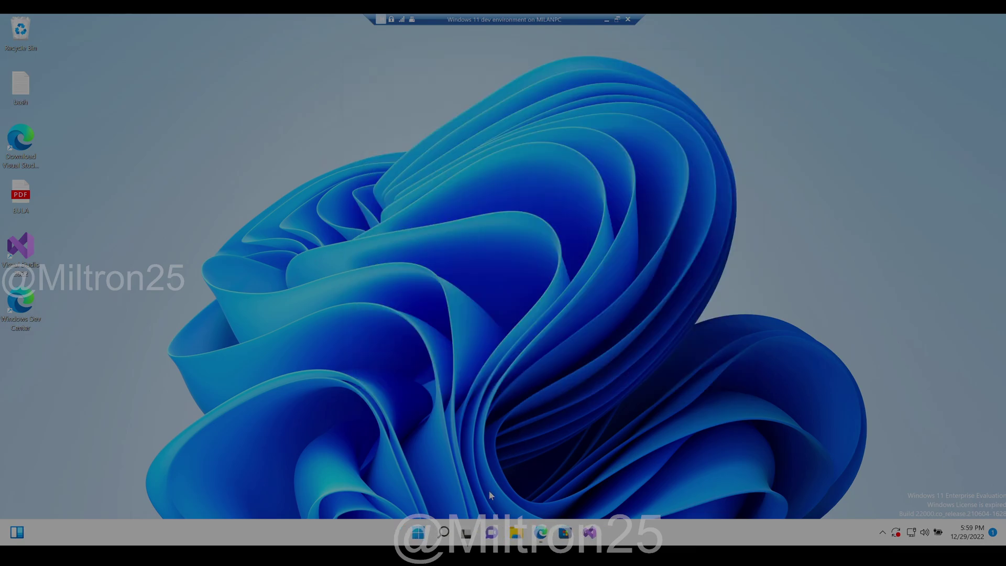
{"action": "left_click", "coordinate": [418, 532]}
{"action": "left_click", "coordinate": [444, 532]}
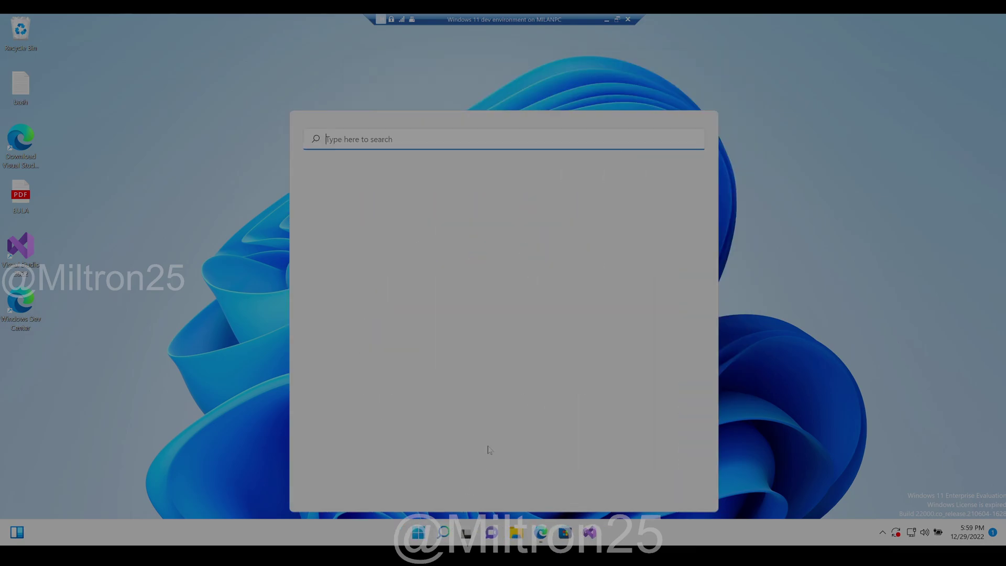
{"action": "type", "text": "contr"}
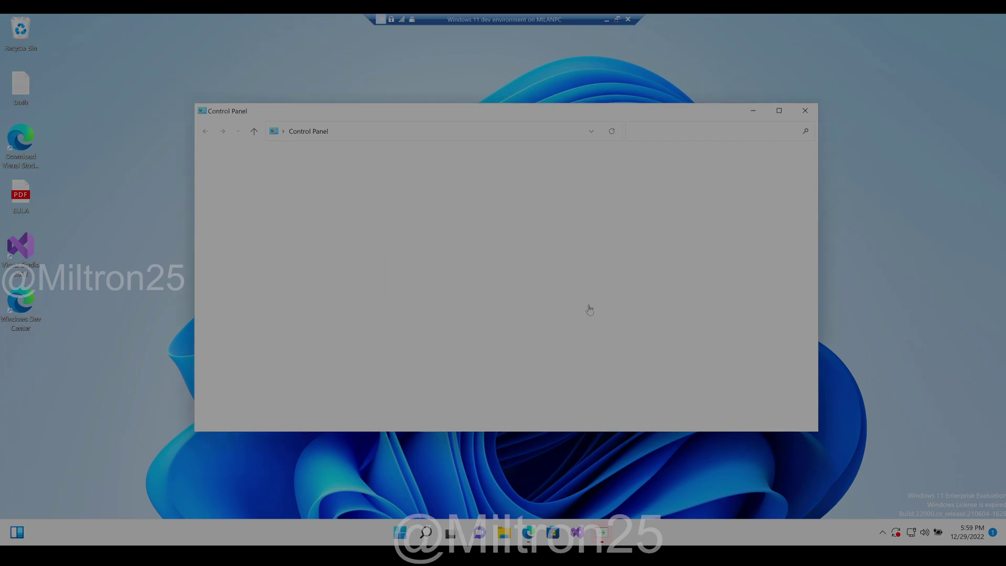
{"action": "left_click", "coordinate": [805, 111]}
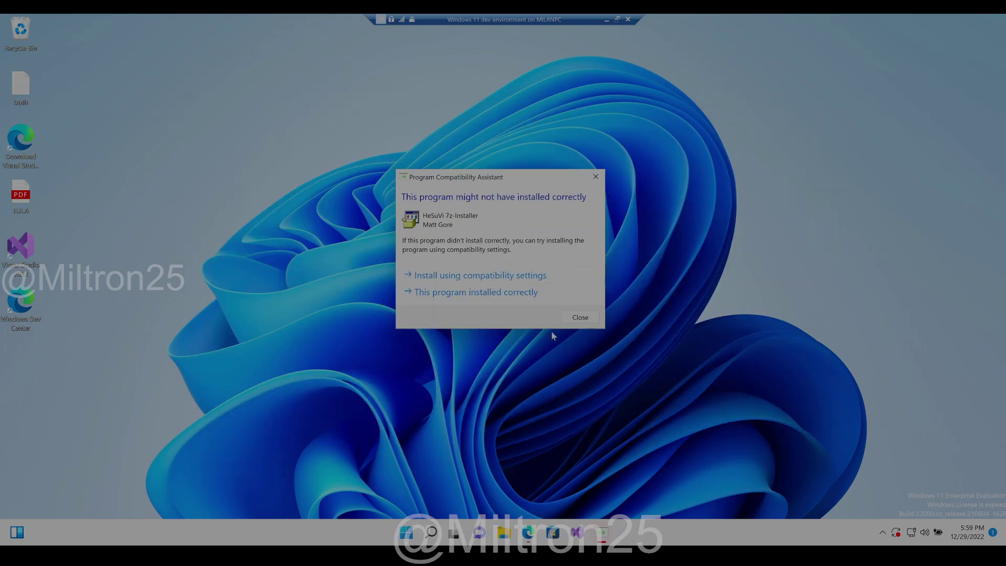
{"action": "left_click", "coordinate": [580, 318]}
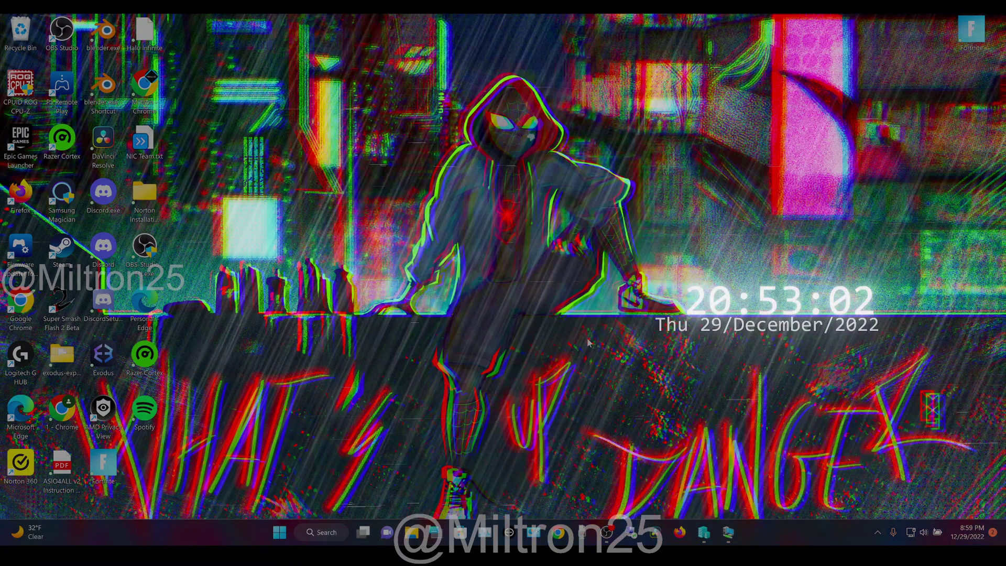
Step: Open Control Panel from Windows search and filter its items by 'sound'
{"action": "left_click", "coordinate": [532, 533]}
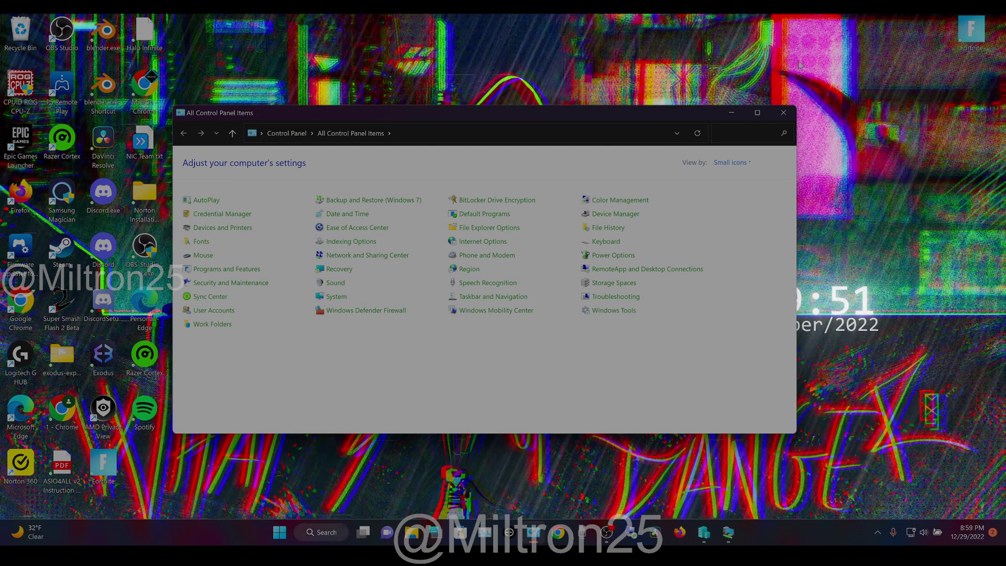
{"action": "key", "text": "super+d"}
{"action": "left_click", "coordinate": [320, 531]}
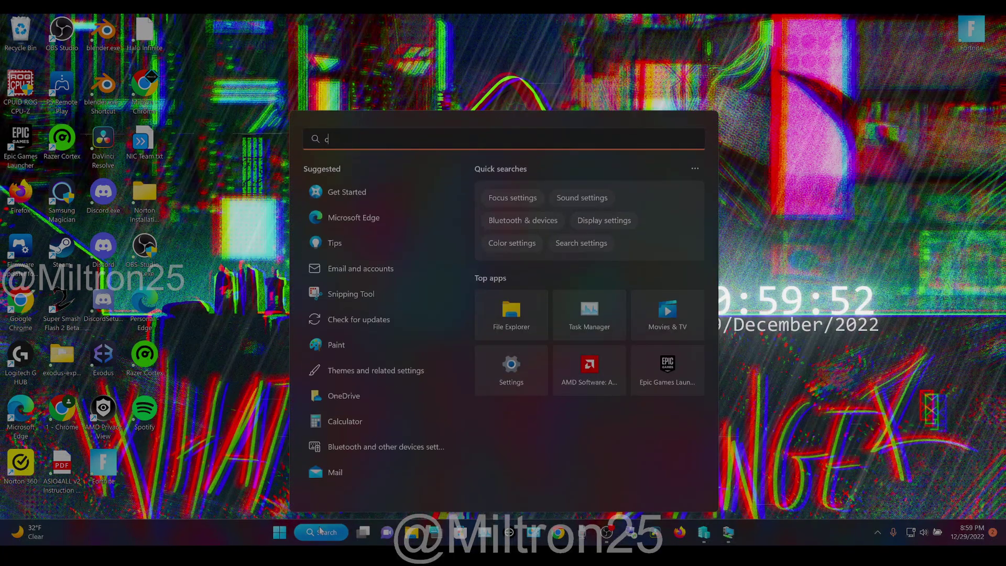
{"action": "type", "text": "control"}
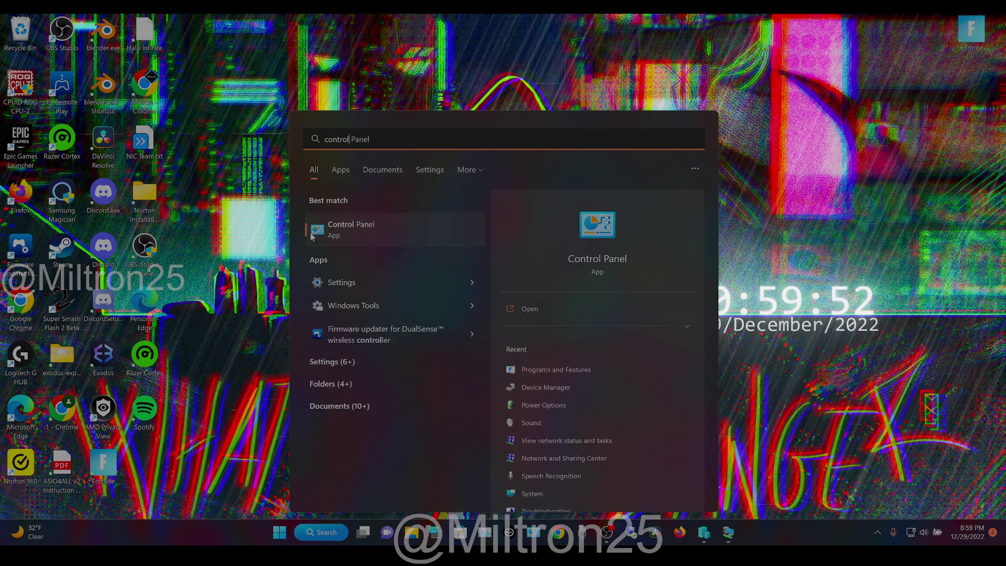
{"action": "key", "text": "Return"}
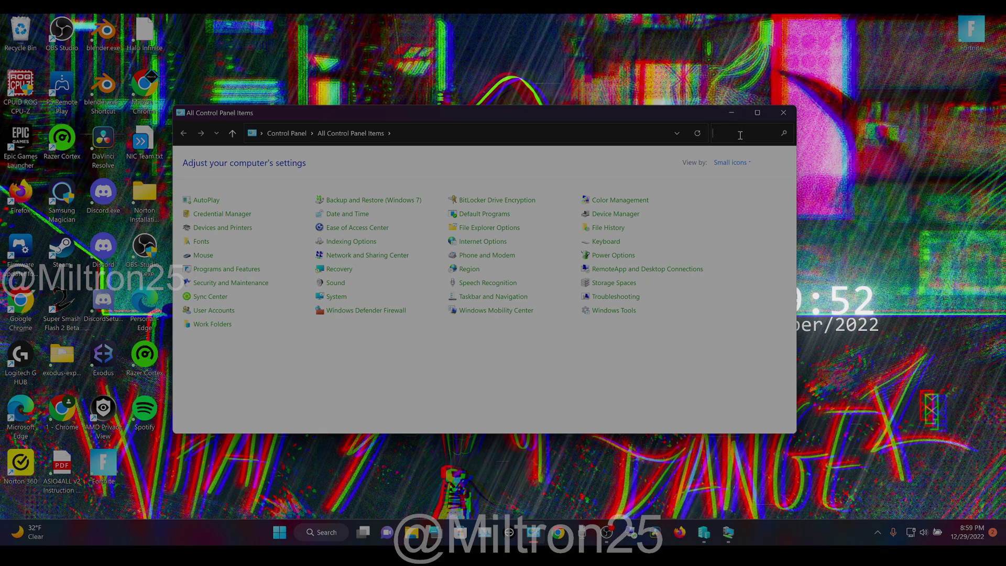
{"action": "type", "text": "sound"}
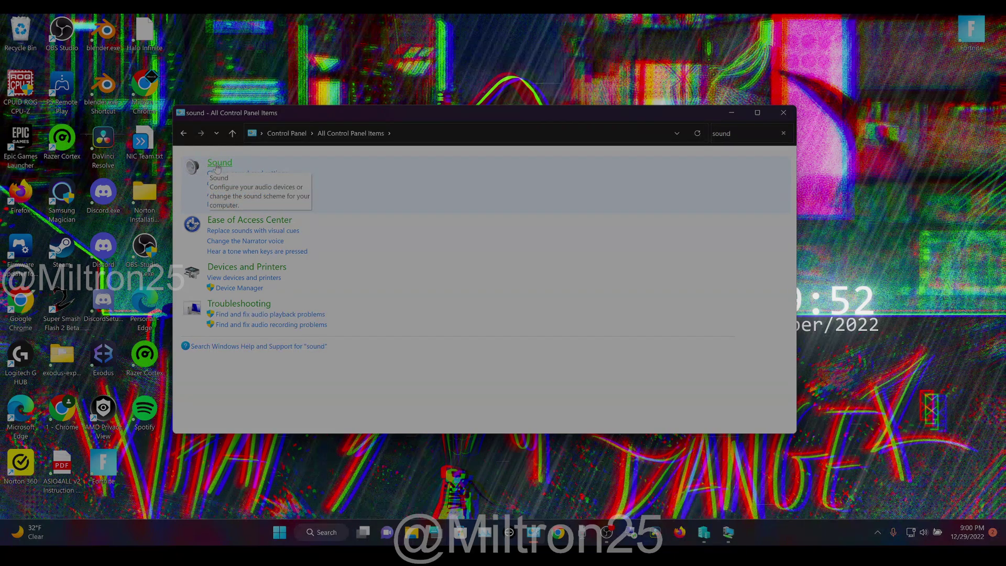
Step: Open the Sound dialog, check the Recording list, then select Realtek Speakers under Playback
{"action": "left_click", "coordinate": [218, 164]}
{"action": "left_click_drag", "start_coordinate": [168, 51], "coordinate": [463, 92]}
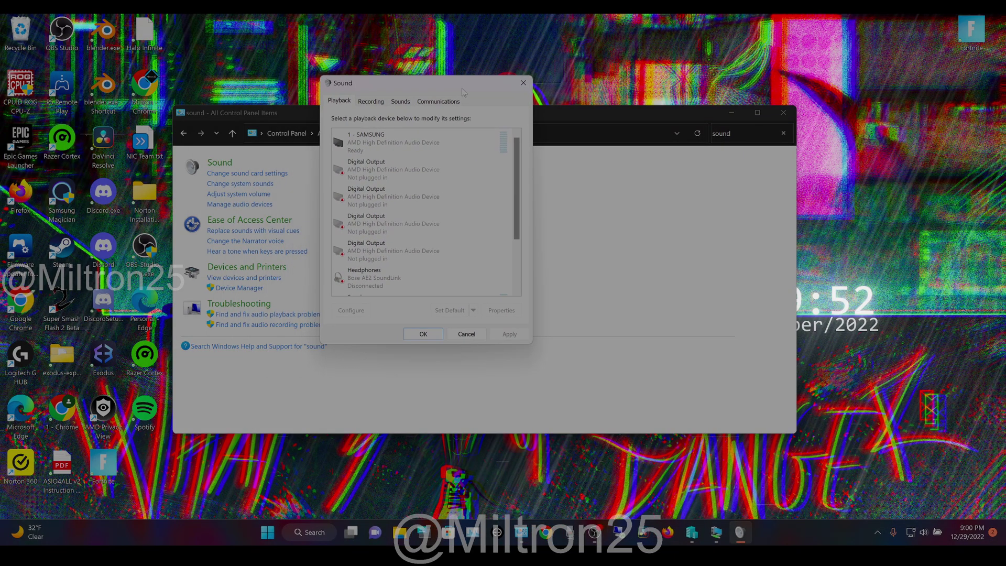
{"action": "left_click", "coordinate": [370, 102]}
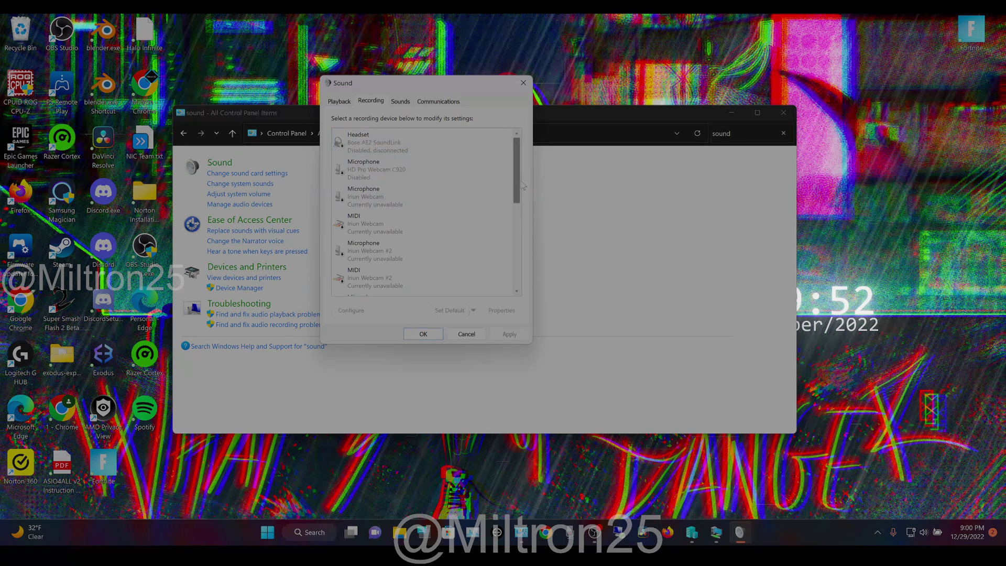
{"action": "left_click_drag", "start_coordinate": [516, 184], "coordinate": [523, 280]}
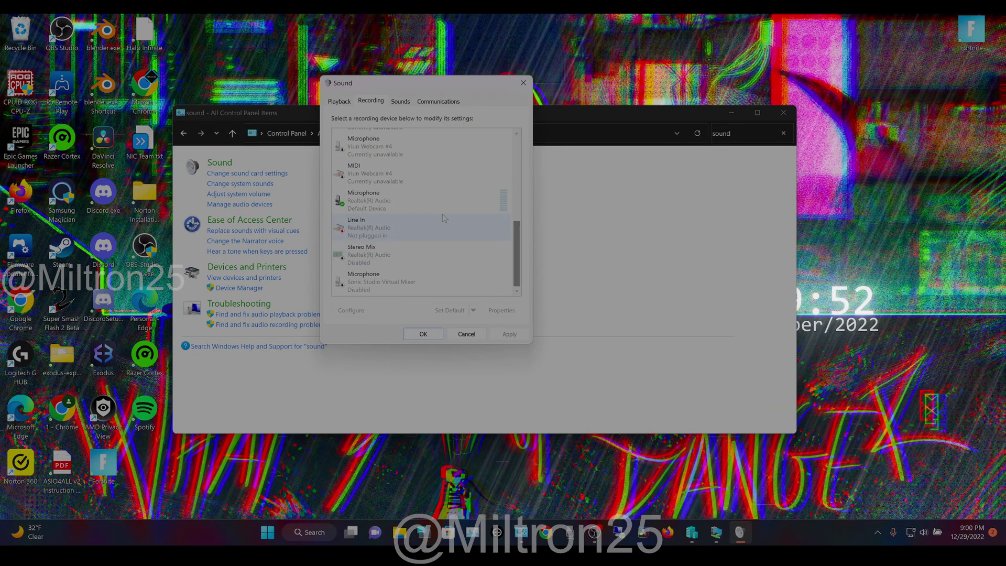
{"action": "left_click", "coordinate": [335, 102]}
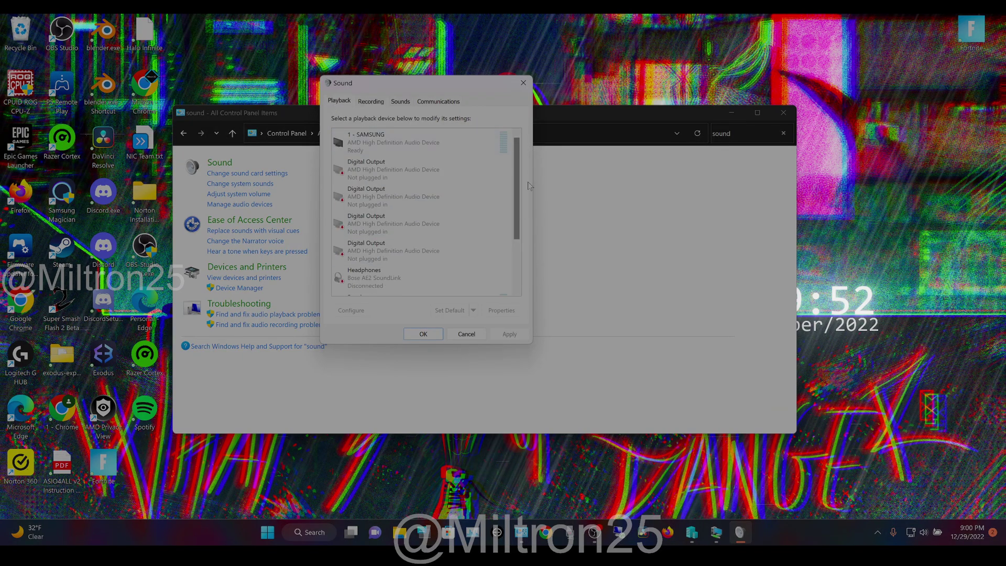
{"action": "left_click_drag", "start_coordinate": [518, 186], "coordinate": [519, 272]}
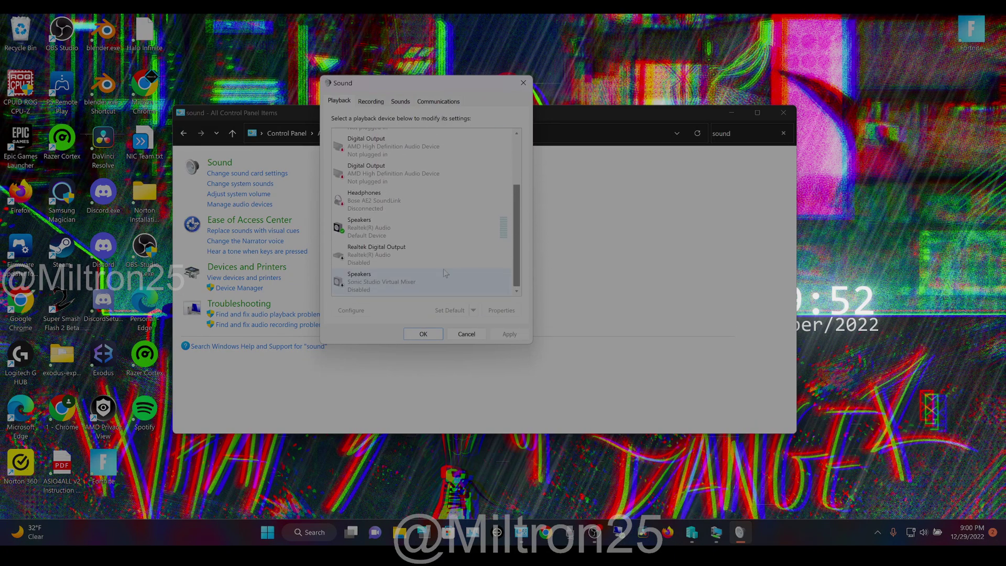
{"action": "left_click", "coordinate": [396, 231]}
Step: Give Speakers the 32 bit, 48000 Hz (Studio Quality) default format and confirm both dialogs
{"action": "left_click", "coordinate": [501, 311]}
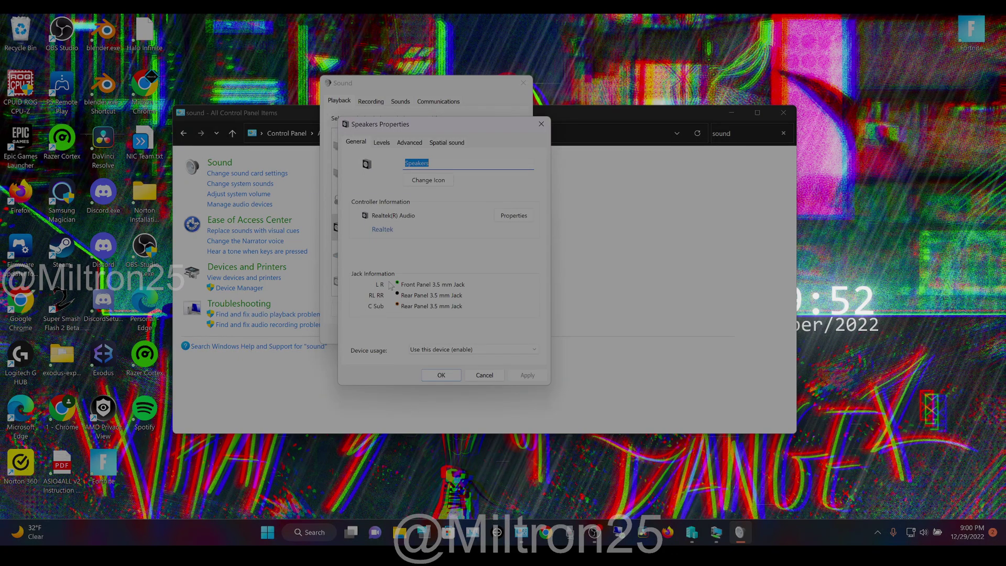
{"action": "left_click", "coordinate": [382, 142]}
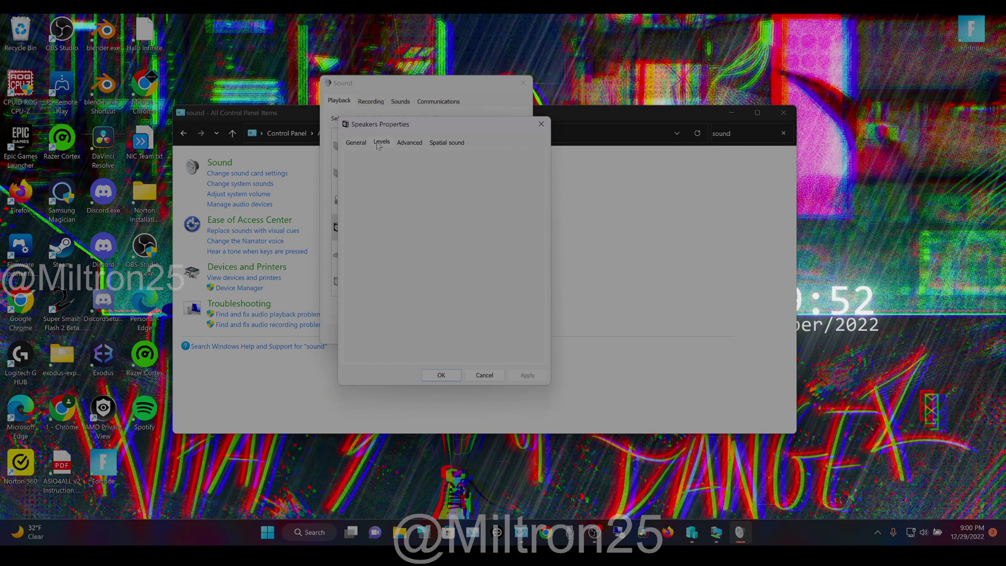
{"action": "left_click", "coordinate": [409, 143]}
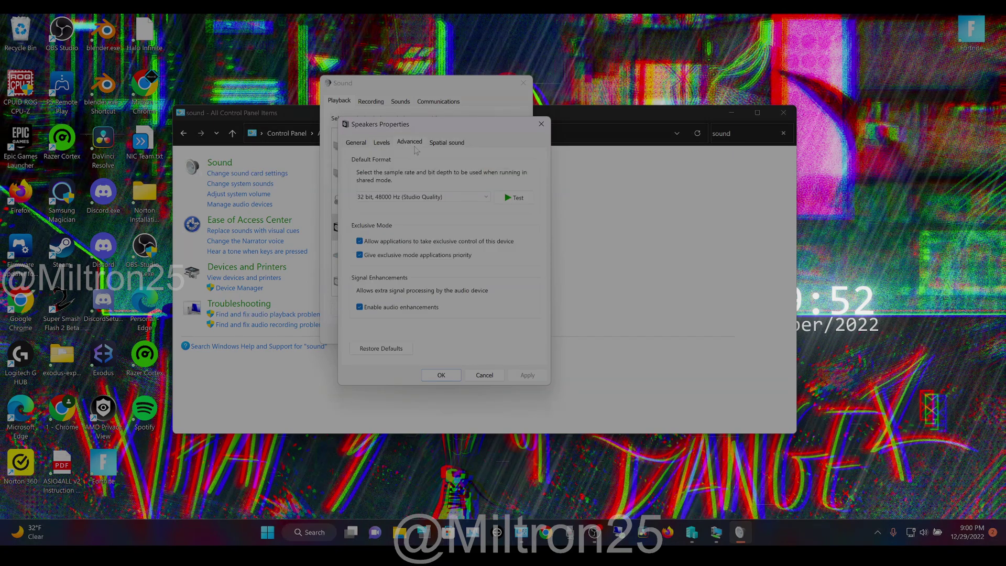
{"action": "left_click", "coordinate": [440, 199]}
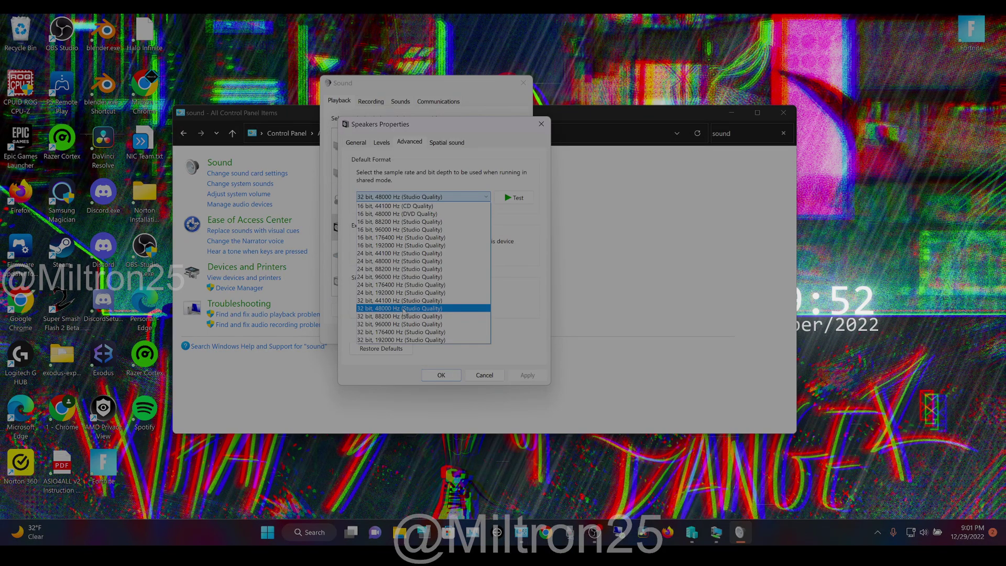
{"action": "left_click", "coordinate": [403, 310]}
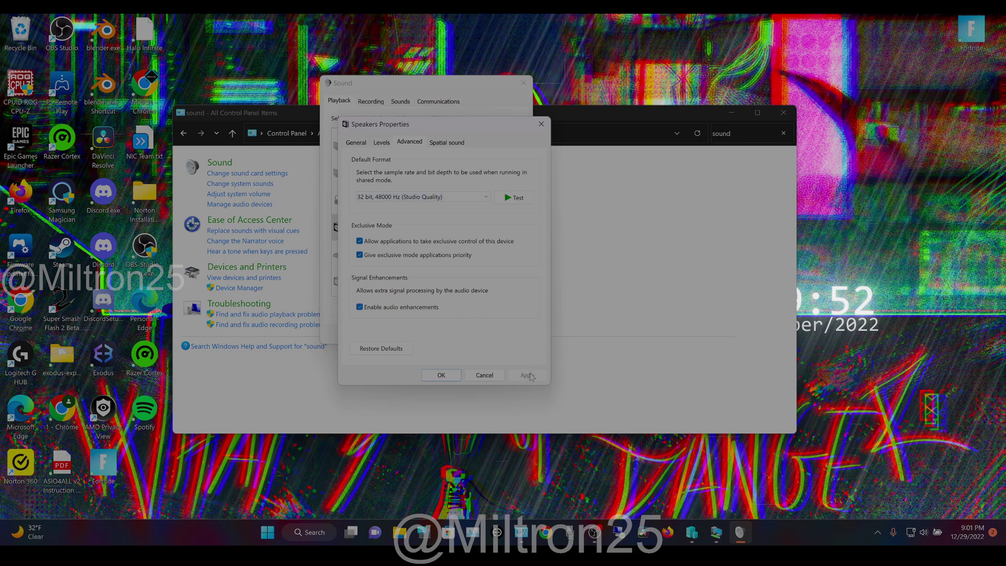
{"action": "left_click", "coordinate": [438, 374]}
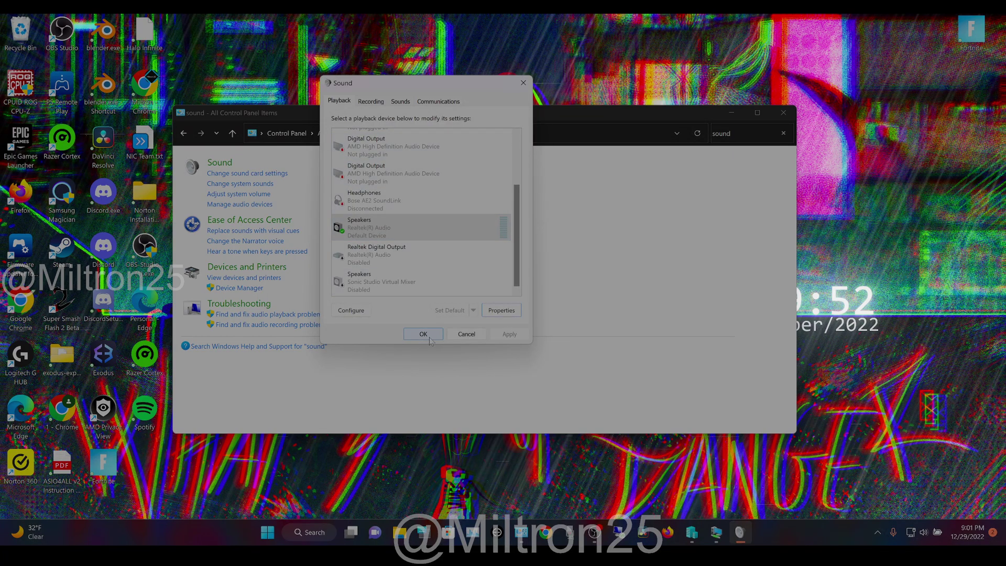
{"action": "left_click", "coordinate": [424, 334]}
Step: Close Control Panel, review the output and input devices on Settings' Sound page, then close Settings
{"action": "left_click", "coordinate": [783, 113]}
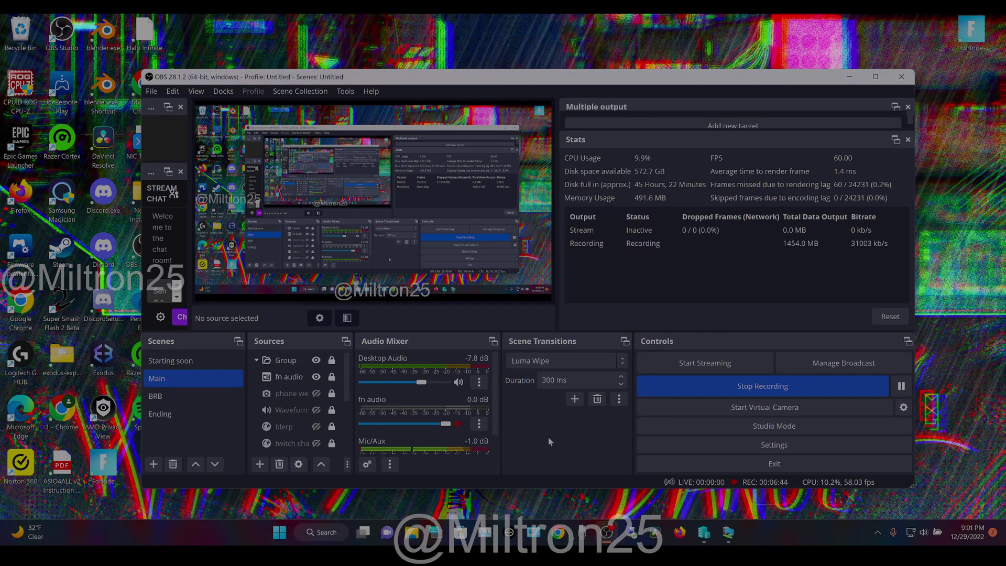
{"action": "left_click", "coordinate": [279, 534]}
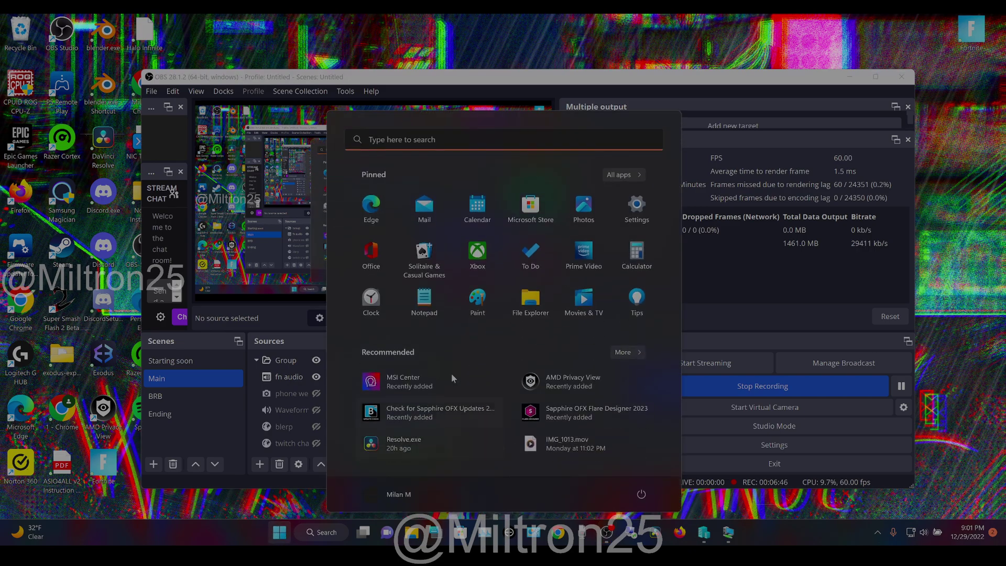
{"action": "left_click", "coordinate": [638, 207]}
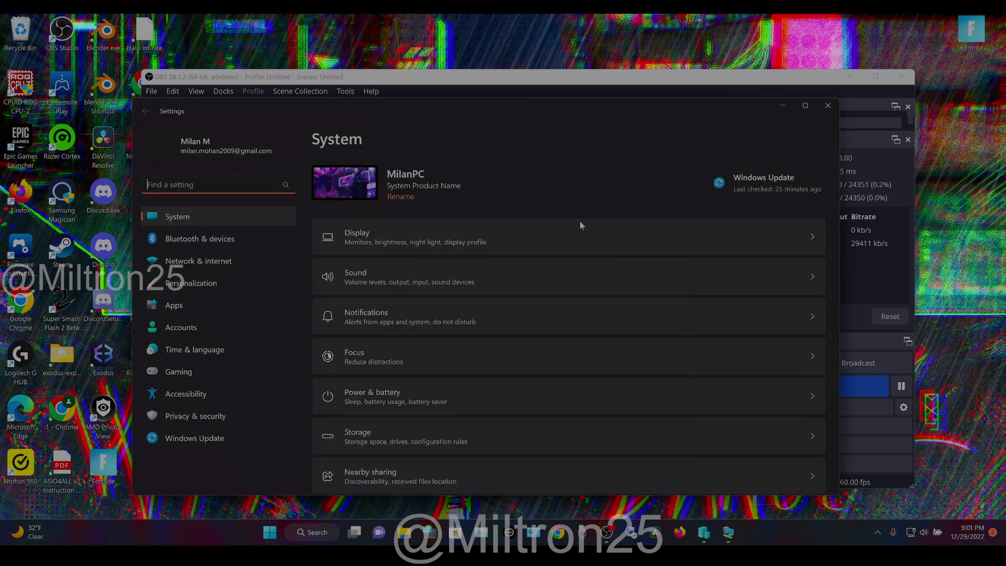
{"action": "left_click", "coordinate": [378, 285]}
{"action": "scroll", "coordinate": [504, 288], "scroll_direction": "down", "scroll_amount": 5}
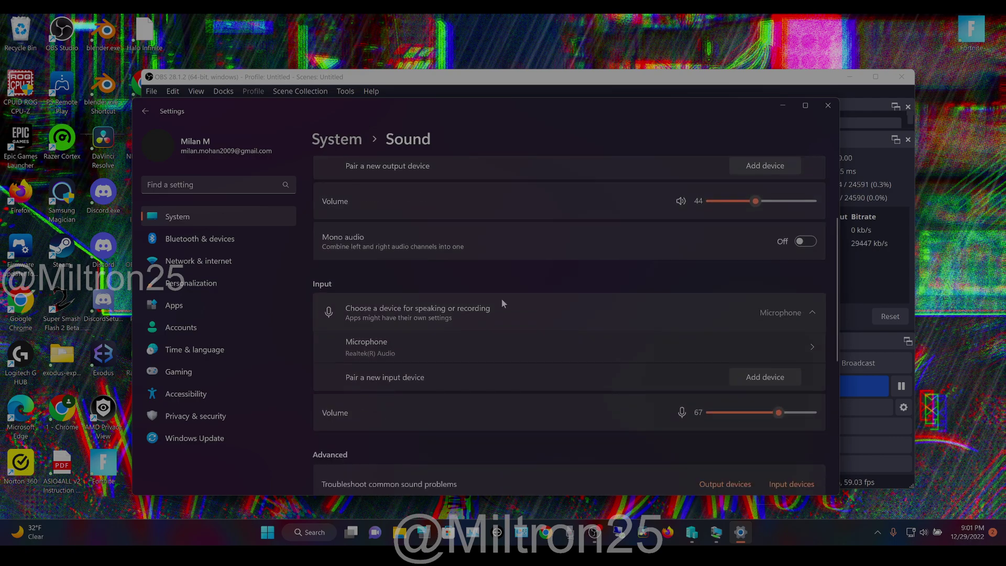
{"action": "scroll", "coordinate": [523, 319], "scroll_direction": "up", "scroll_amount": 4}
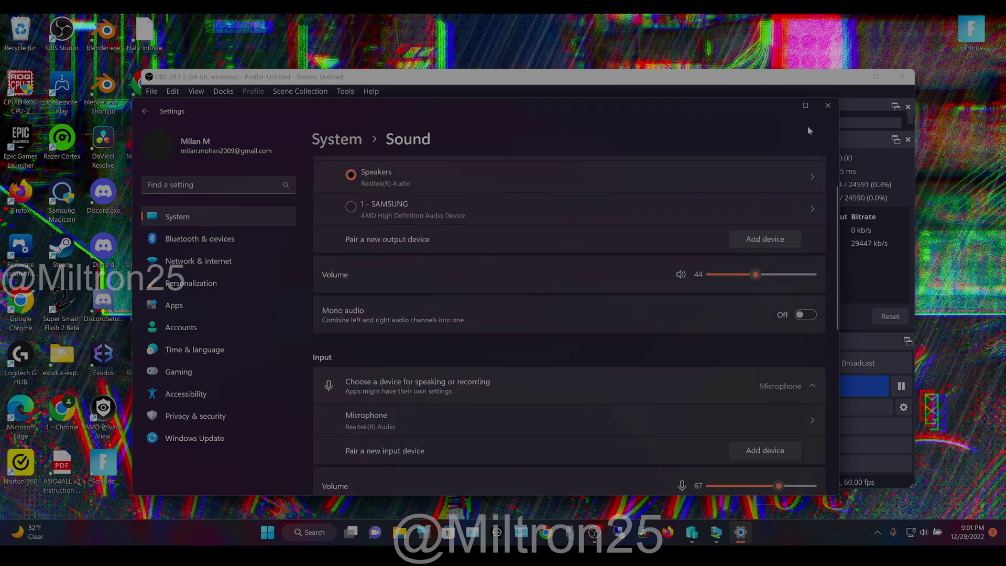
{"action": "left_click", "coordinate": [828, 105]}
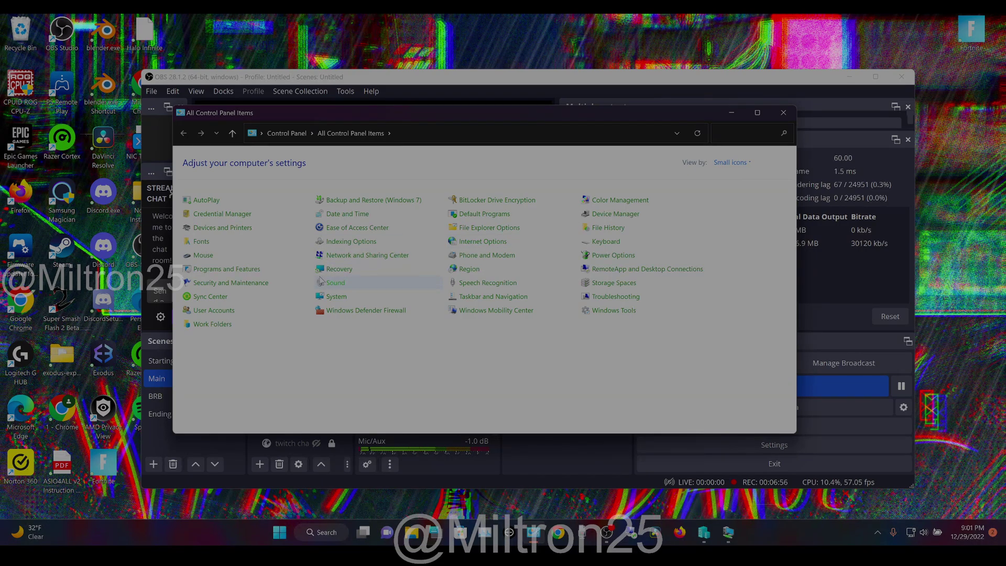
Step: Open Sound from Control Panel and bring up the Realtek Speakers properties
{"action": "left_click", "coordinate": [338, 282]}
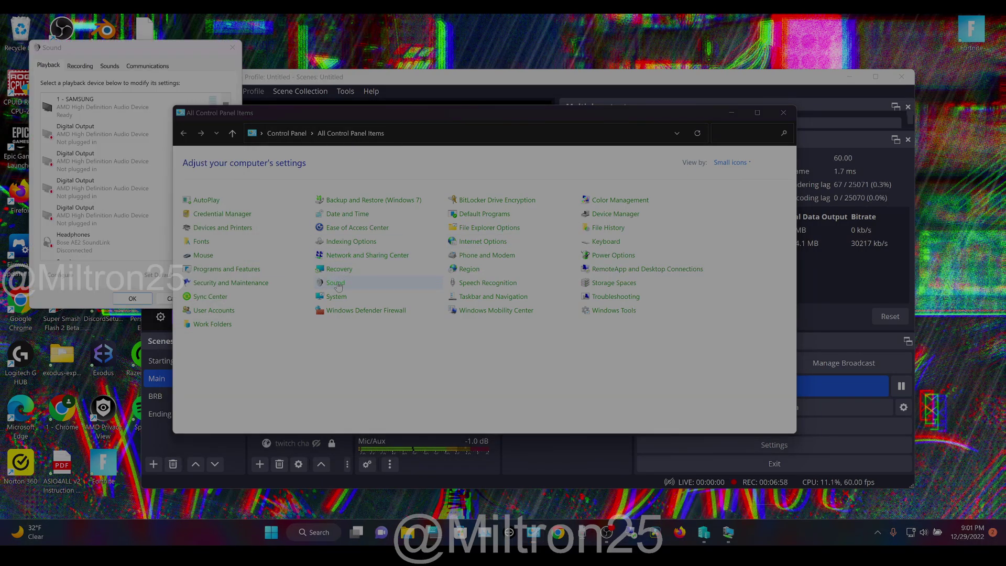
{"action": "scroll", "coordinate": [135, 175], "scroll_direction": "down", "scroll_amount": 2}
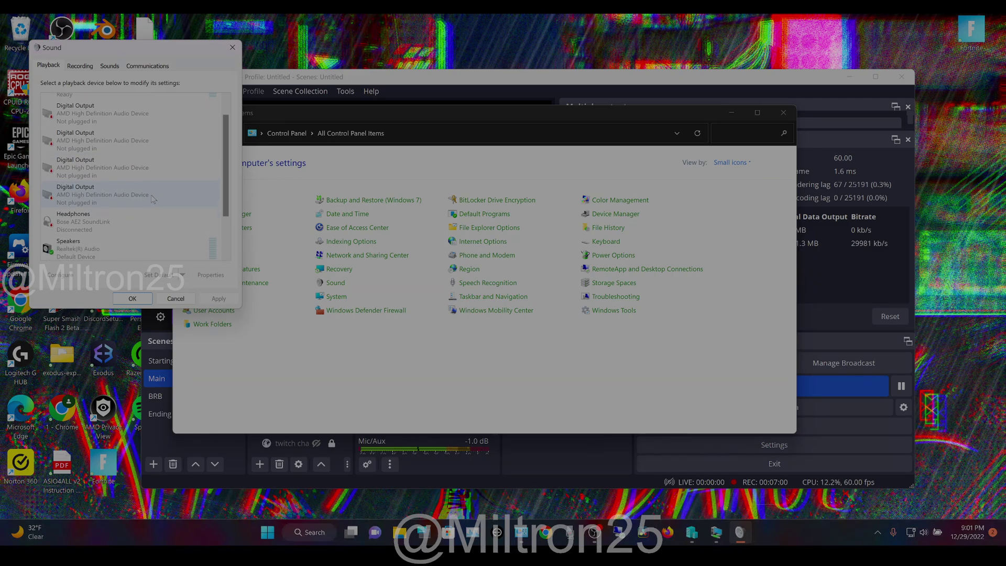
{"action": "left_click", "coordinate": [177, 232]}
{"action": "left_click", "coordinate": [211, 275]}
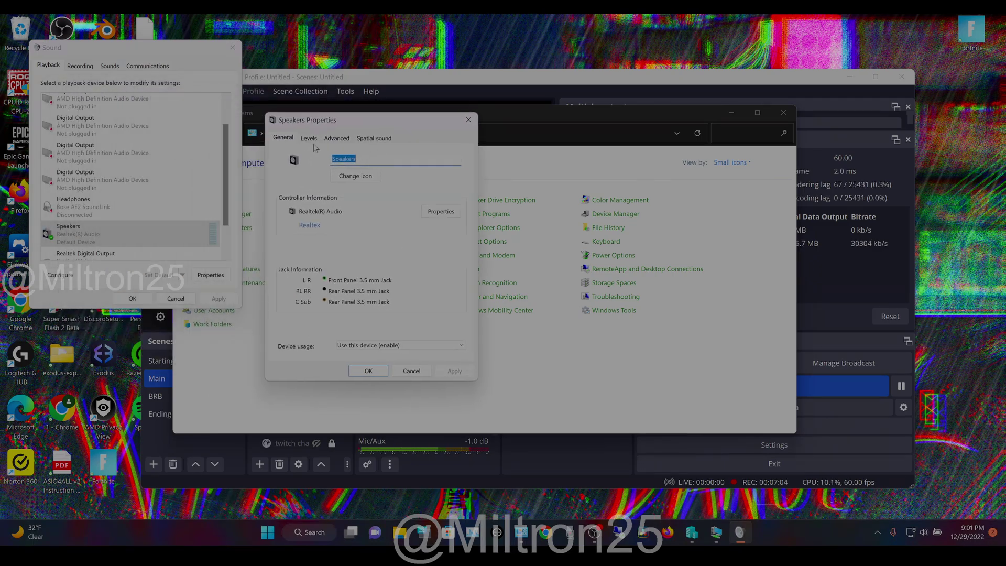
Step: Confirm the Levels, 32 bit 48000 Hz format and spatial sound Off, then close with OK
{"action": "left_click", "coordinate": [313, 138]}
{"action": "left_click", "coordinate": [336, 138]}
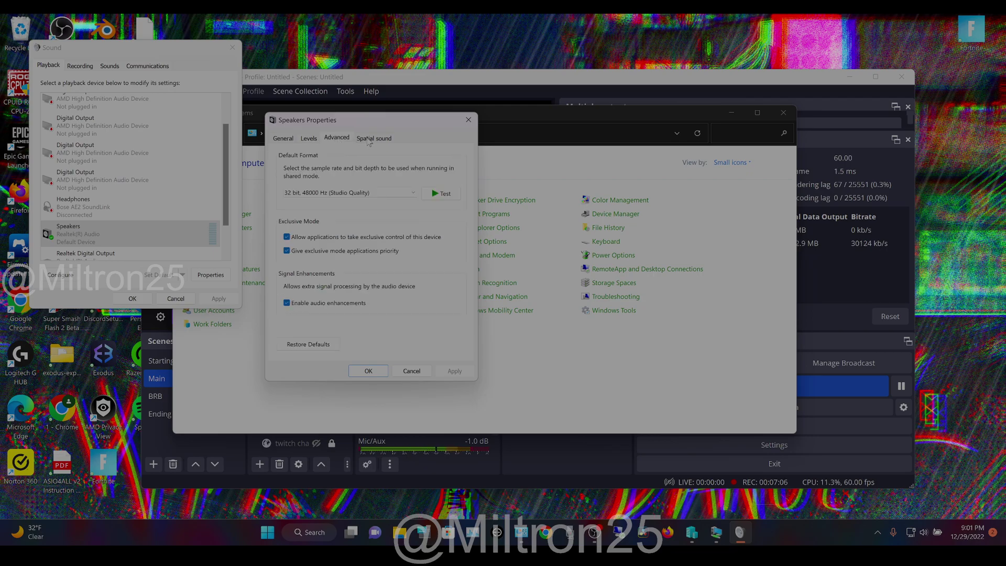
{"action": "left_click", "coordinate": [366, 139]}
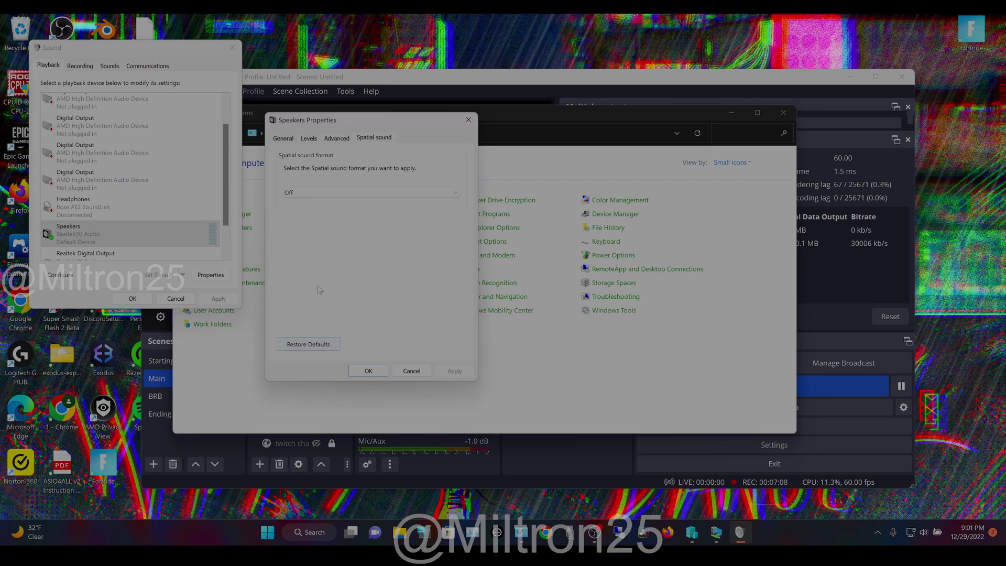
{"action": "left_click", "coordinate": [334, 138]}
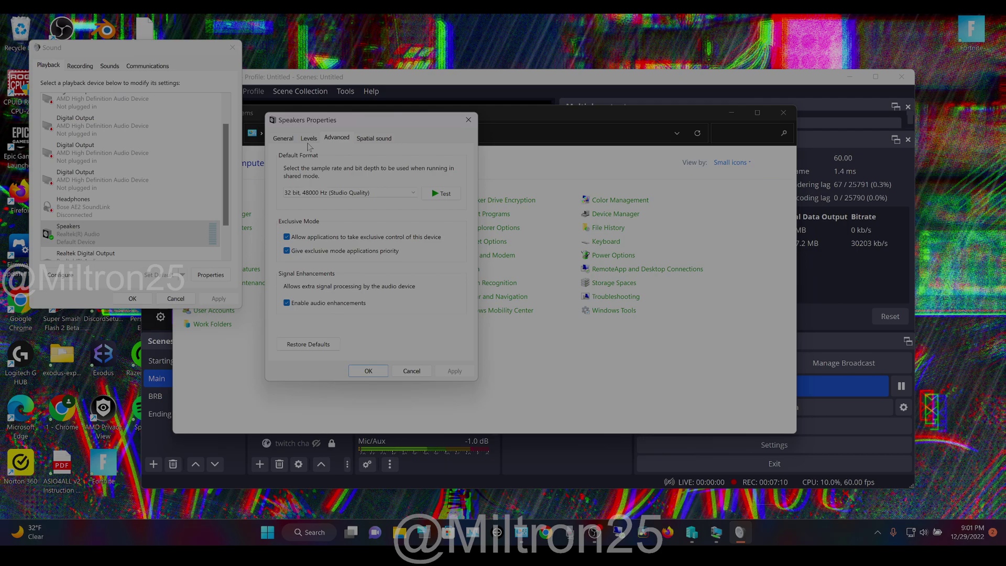
{"action": "left_click", "coordinate": [283, 139]}
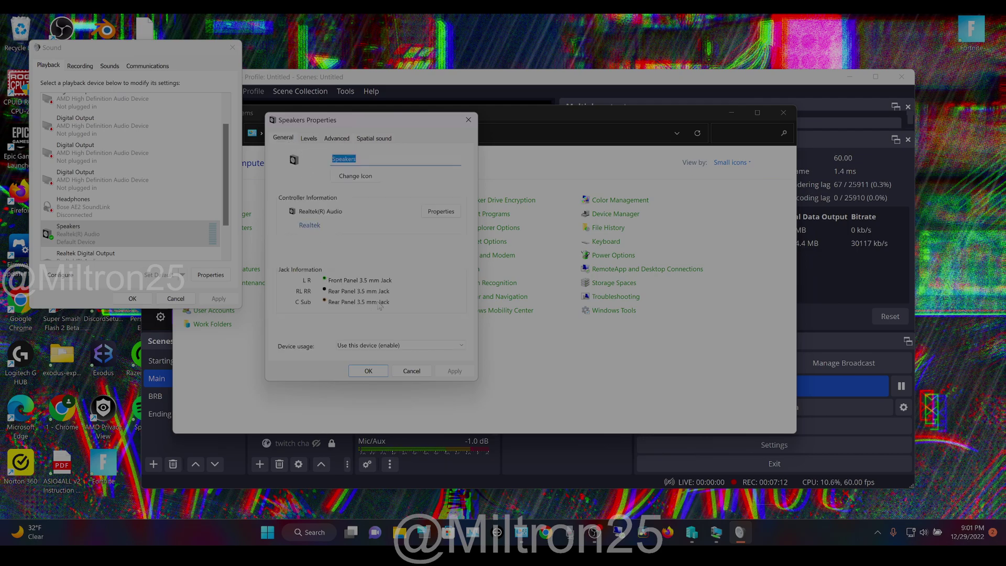
{"action": "left_click", "coordinate": [368, 371]}
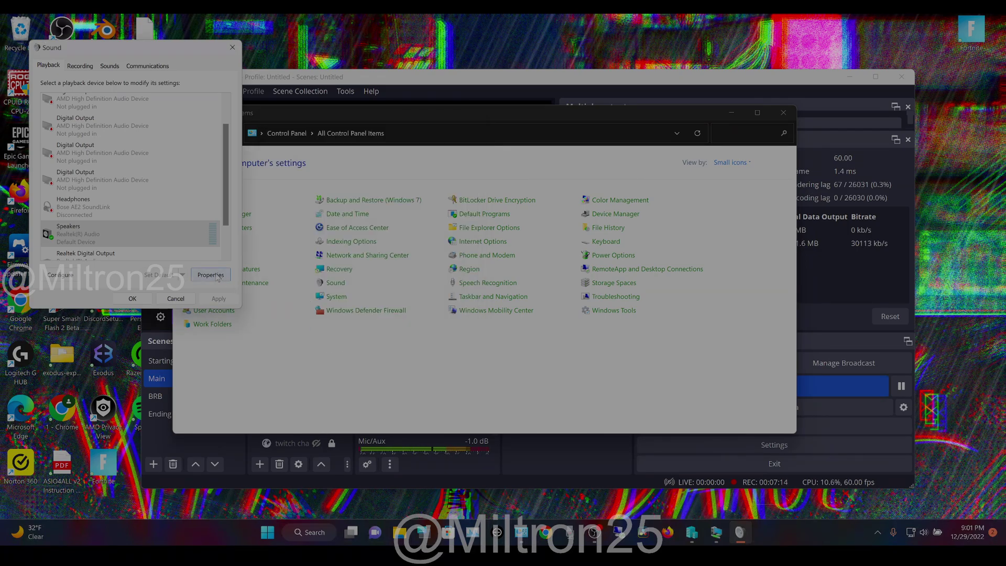
{"action": "left_click_drag", "start_coordinate": [226, 210], "coordinate": [252, 253]}
Step: Close the Sound dialog and the Control Panel window to reveal OBS Studio
{"action": "left_click", "coordinate": [233, 47]}
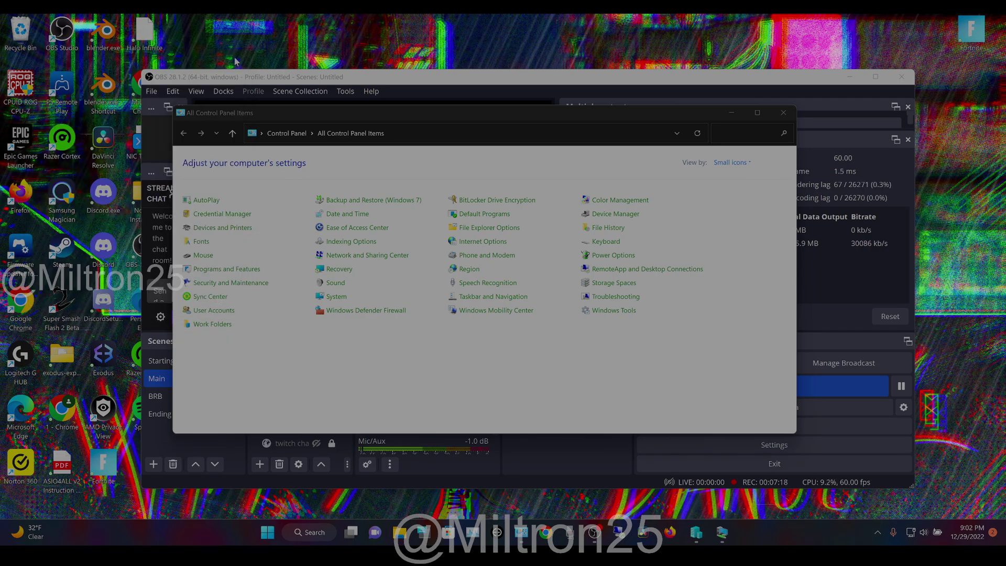
{"action": "left_click", "coordinate": [785, 113]}
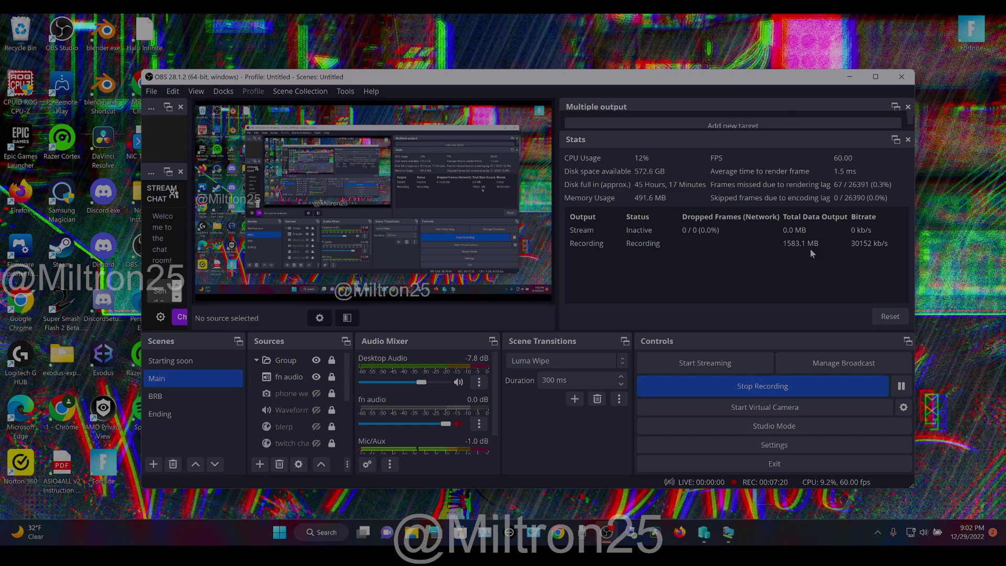